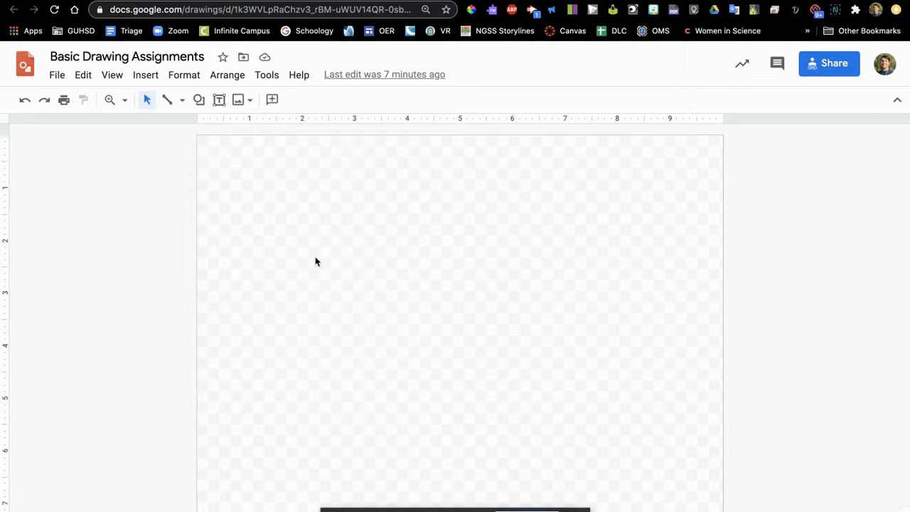
Step: Add a text box in the blank area beside the canvas's upper left corner containing "Directions:"
{"action": "left_click", "coordinate": [221, 103]}
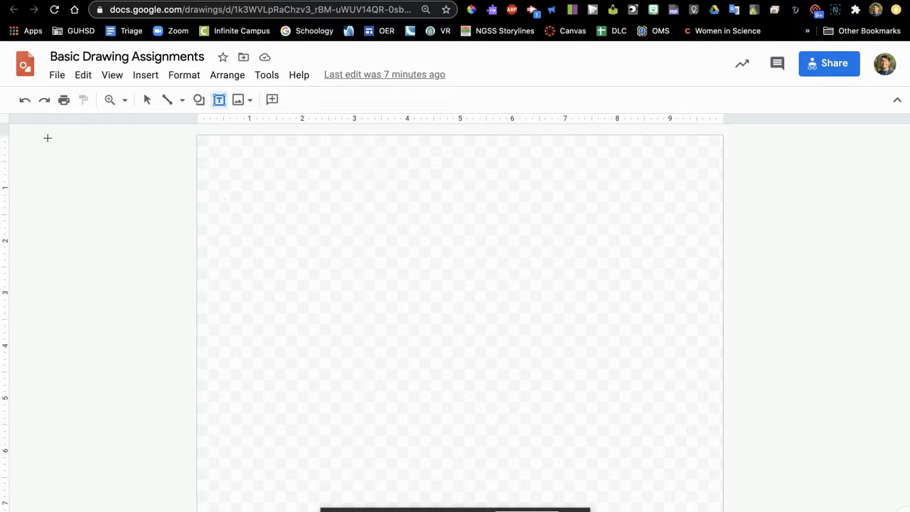
{"action": "left_click_drag", "start_coordinate": [46, 138], "coordinate": [194, 302]}
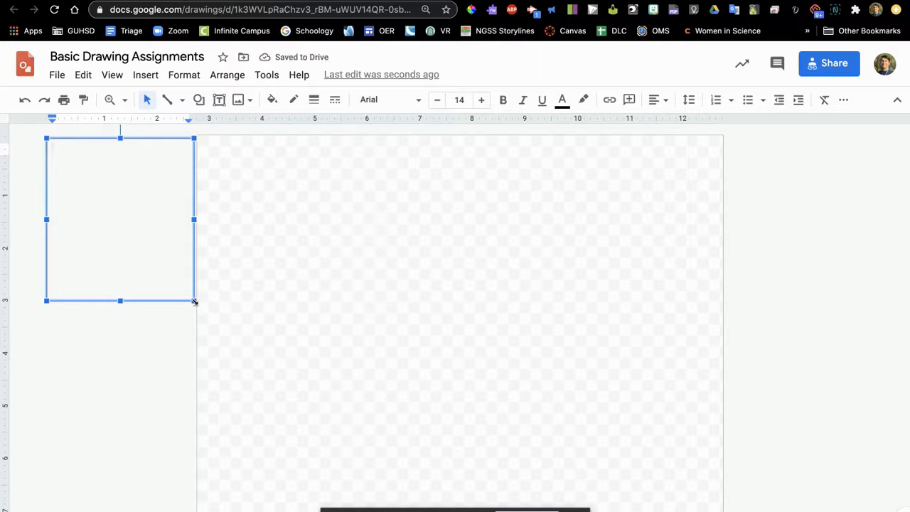
{"action": "type", "text": "Directio"}
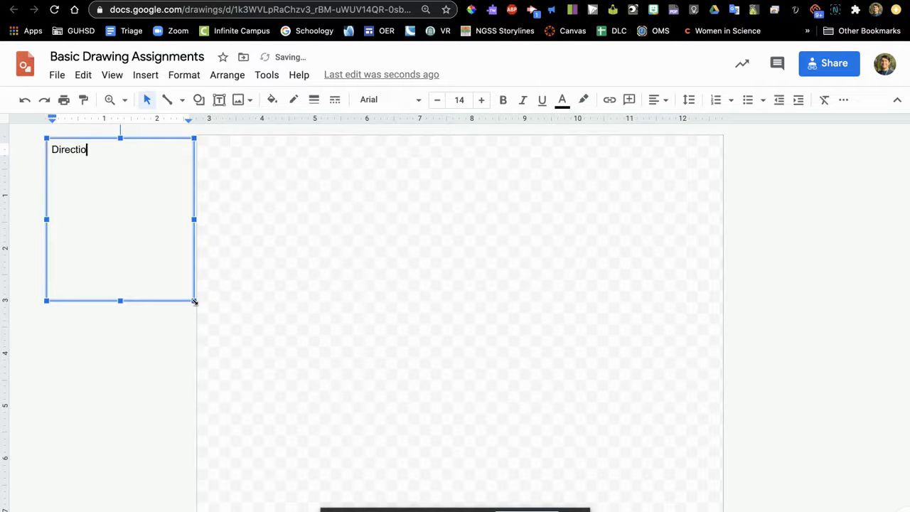
{"action": "type", "text": "ns:"}
{"action": "left_click", "coordinate": [142, 375]}
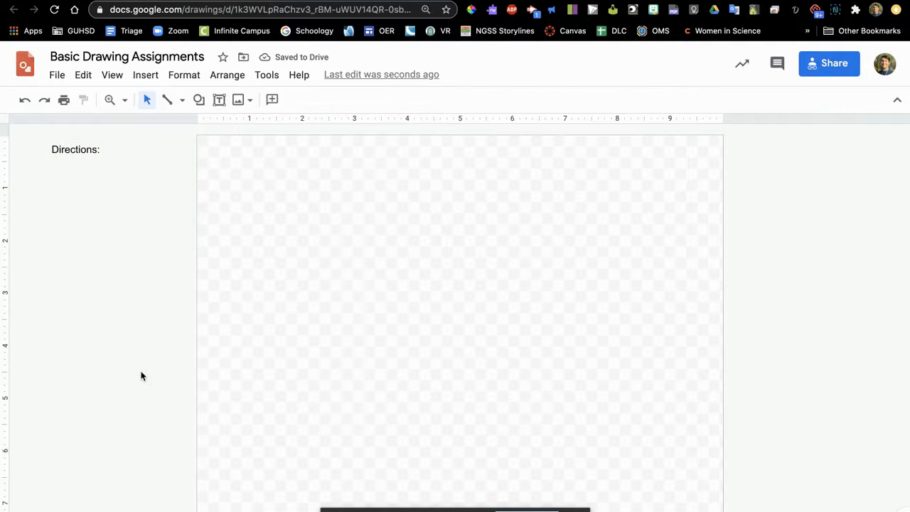
Step: Give the Directions text box a black border
{"action": "left_click", "coordinate": [145, 244]}
{"action": "left_click", "coordinate": [158, 325]}
{"action": "left_click", "coordinate": [142, 203]}
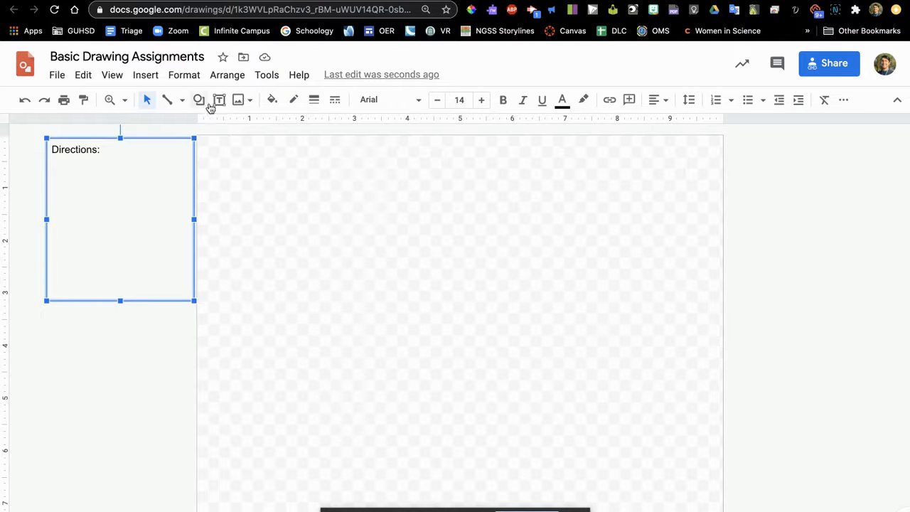
{"action": "left_click", "coordinate": [294, 100]}
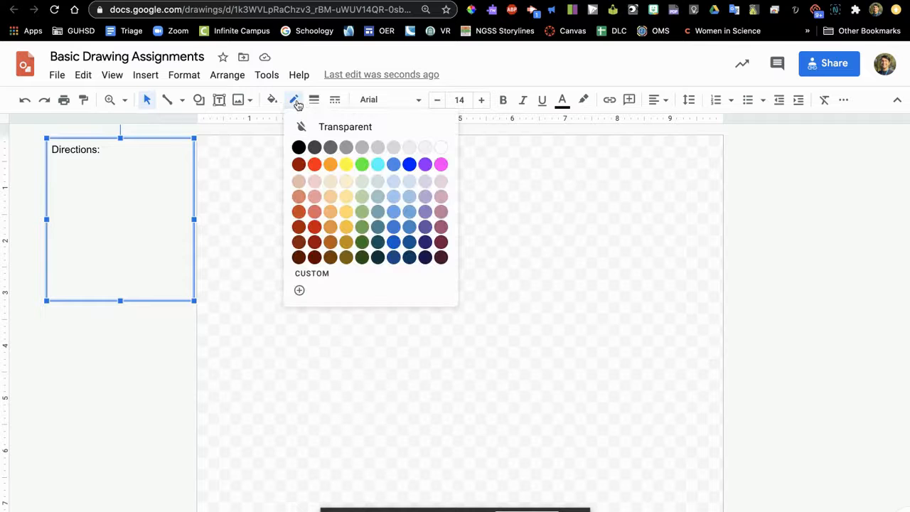
{"action": "left_click", "coordinate": [299, 147]}
{"action": "left_click", "coordinate": [122, 363]}
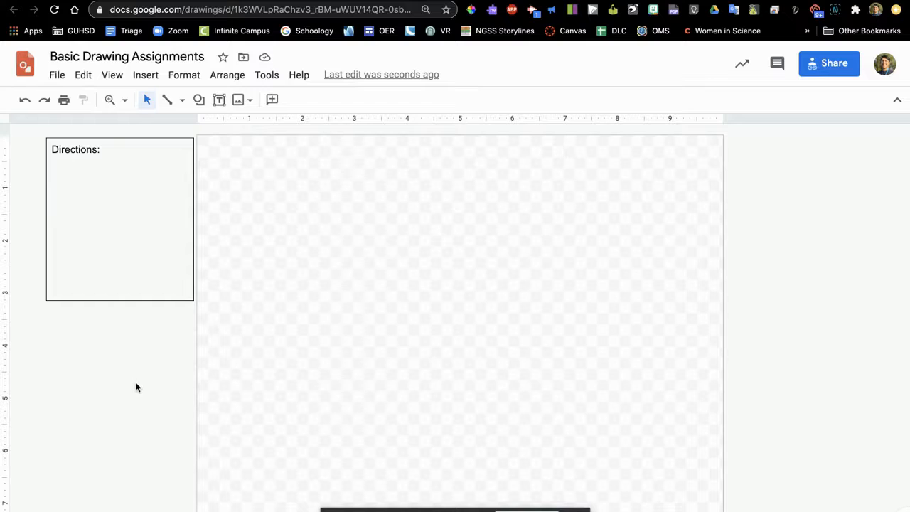
Step: Duplicate the Directions box, align the copy directly below the original, and change its heading to "Word bank:"
{"action": "left_click", "coordinate": [122, 296]}
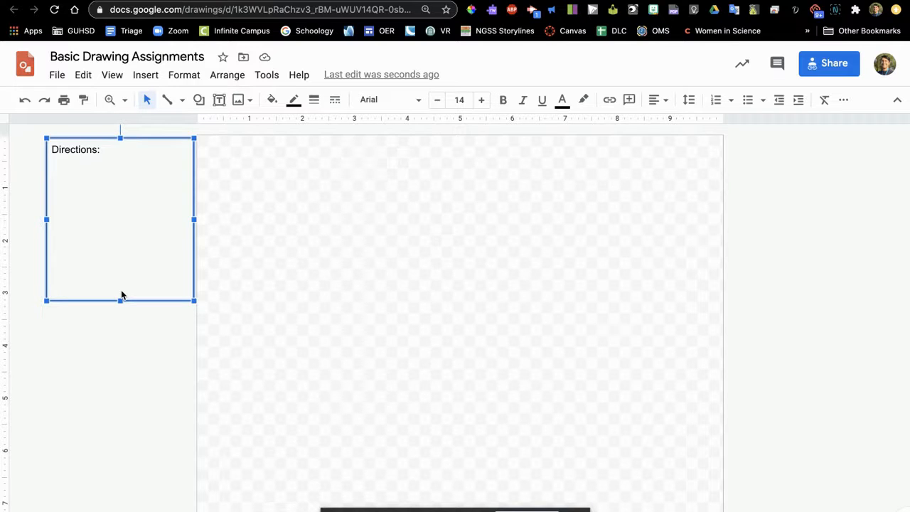
{"action": "key", "text": "ctrl+d"}
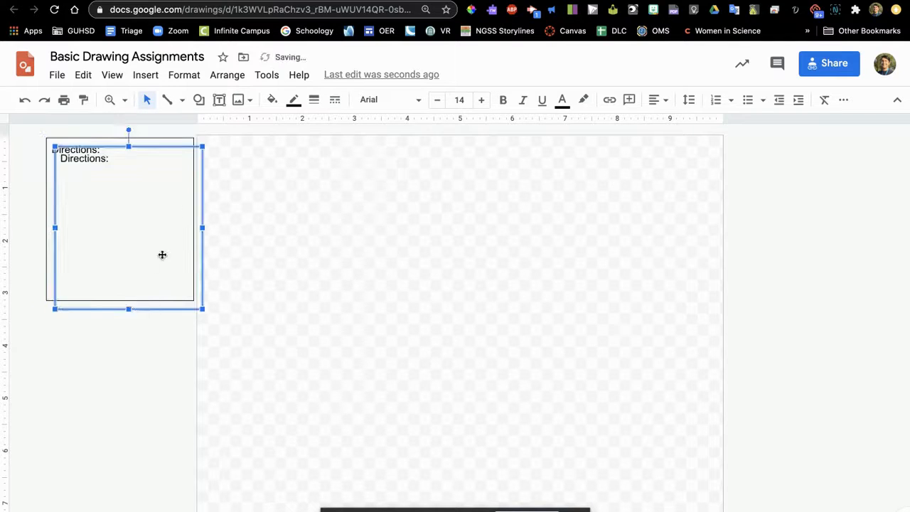
{"action": "left_click_drag", "start_coordinate": [178, 172], "coordinate": [171, 341]}
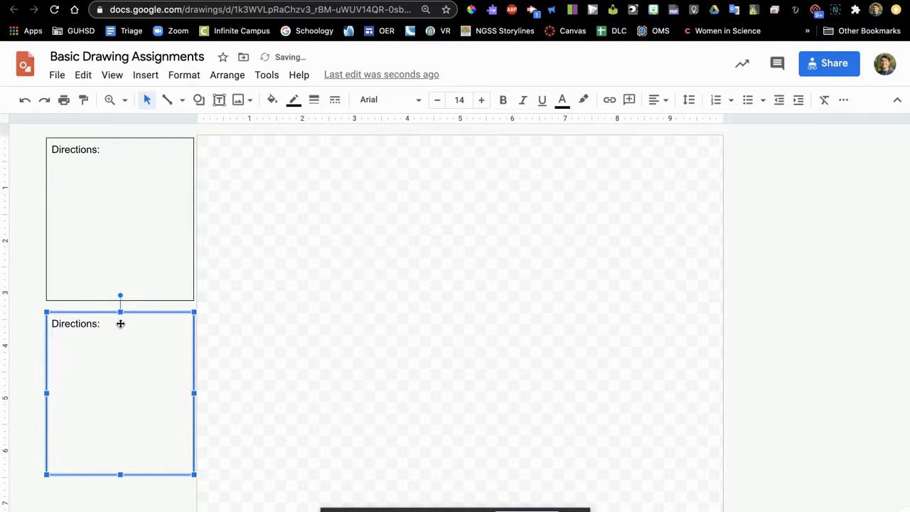
{"action": "double_click", "coordinate": [78, 324]}
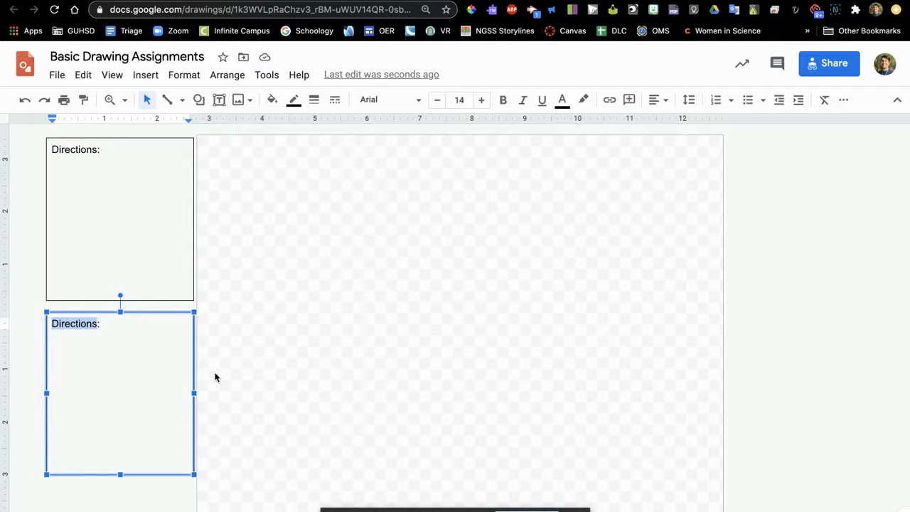
{"action": "type", "text": "Wor"}
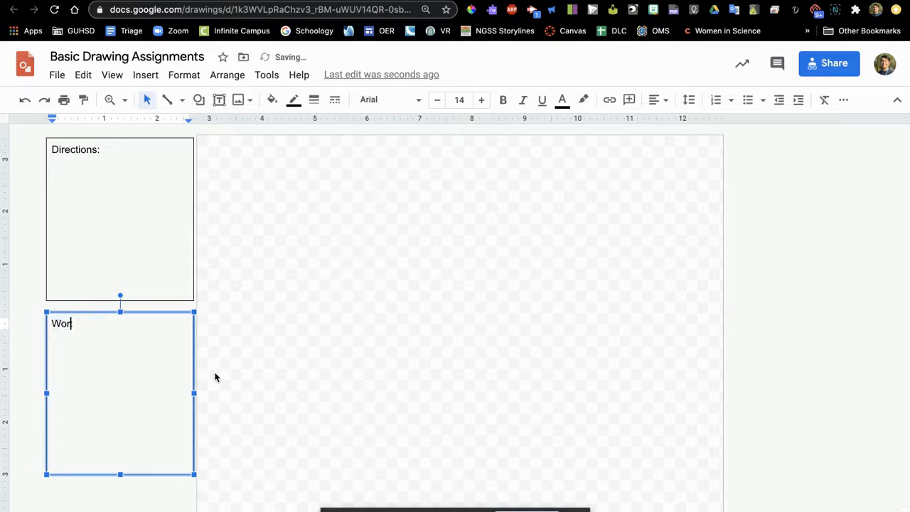
{"action": "type", "text": "d bank:"}
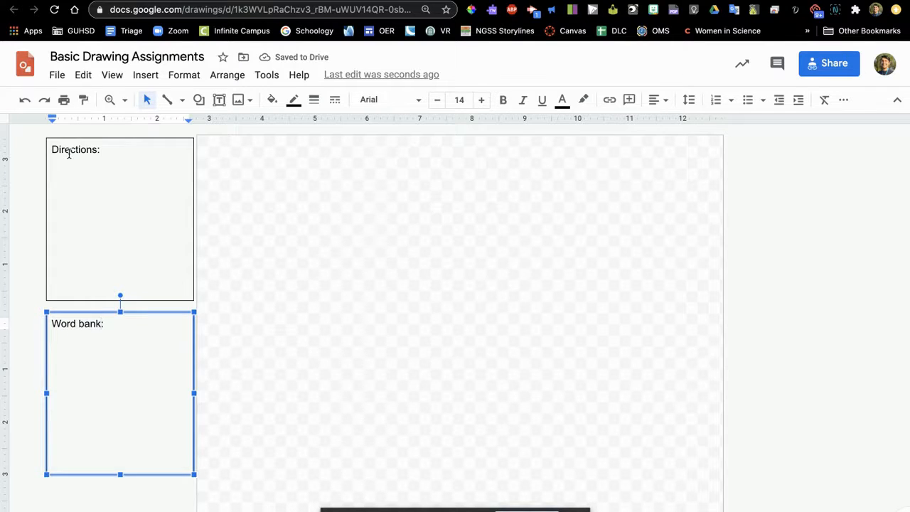
Step: Make the words "Directions" and "Word bank" bold in their text boxes
{"action": "double_click", "coordinate": [69, 150]}
{"action": "key", "text": "ctrl+b"}
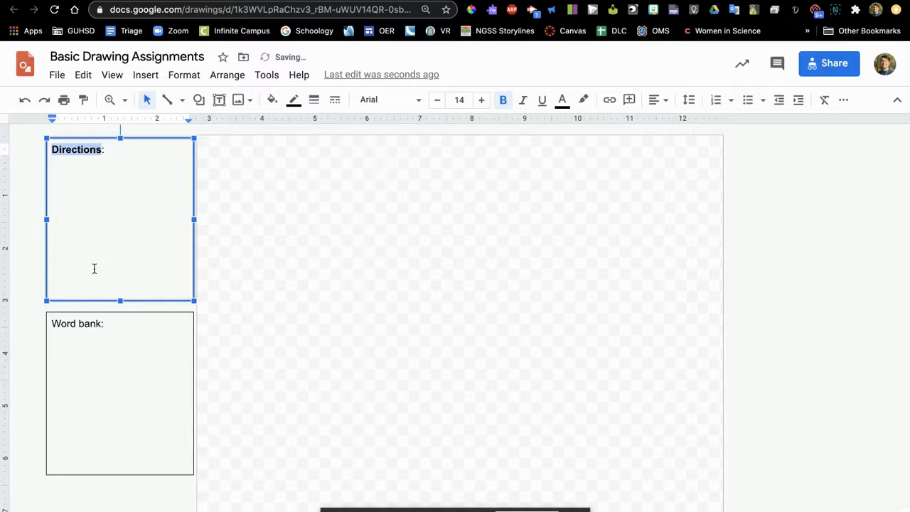
{"action": "left_click_drag", "start_coordinate": [51, 322], "coordinate": [98, 320]}
{"action": "key", "text": "ctrl+b"}
{"action": "left_click", "coordinate": [122, 354]}
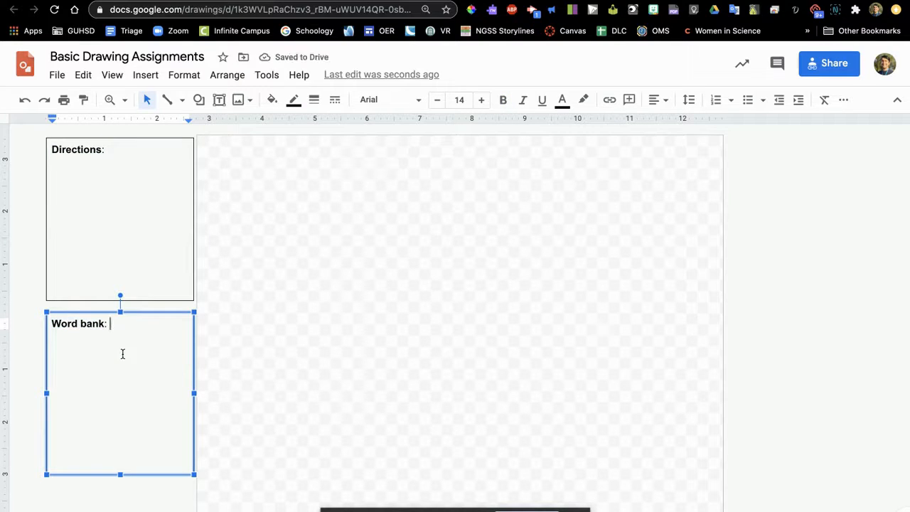
{"action": "left_click", "coordinate": [164, 202]}
{"action": "left_click", "coordinate": [151, 160]}
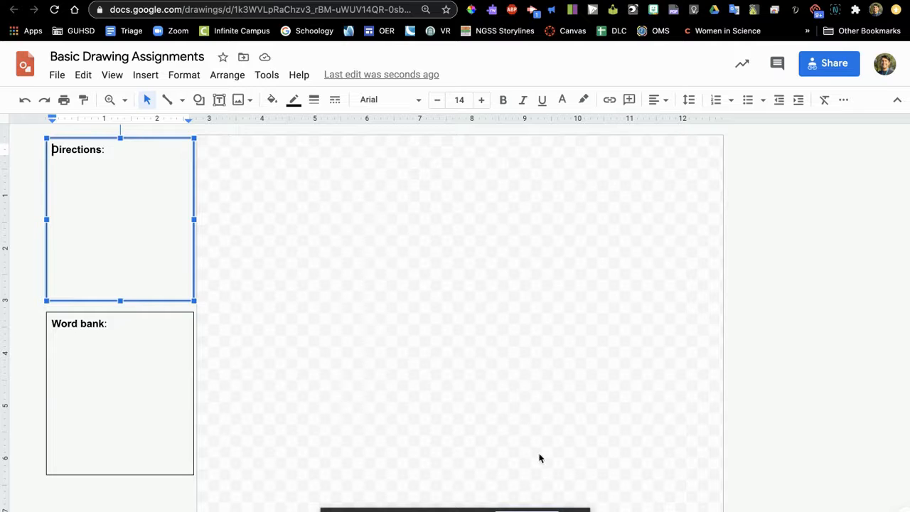
{"action": "left_click", "coordinate": [356, 510]}
{"action": "left_click_drag", "start_coordinate": [328, 510], "coordinate": [765, 382]}
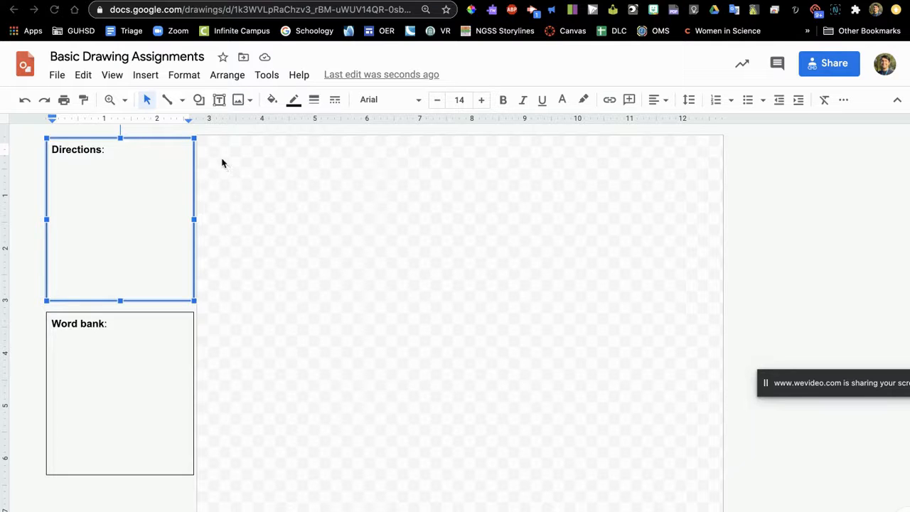
{"action": "left_click", "coordinate": [173, 102]}
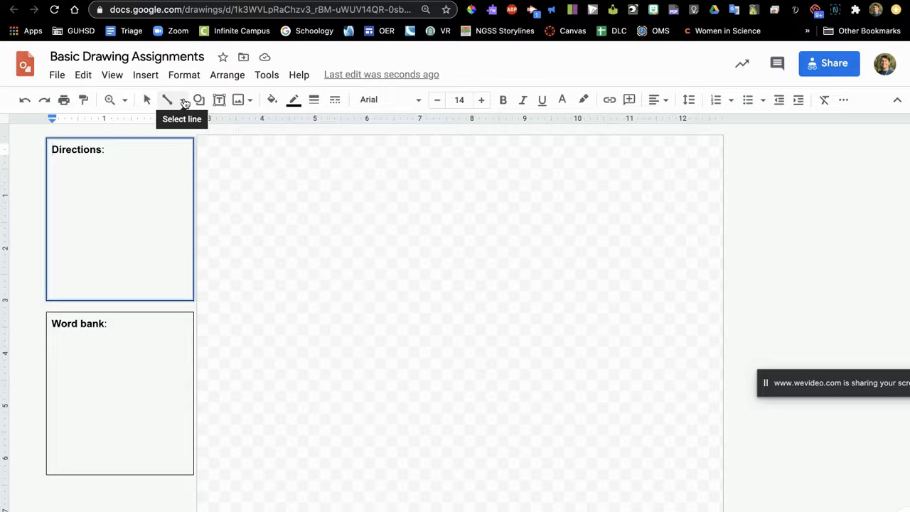
{"action": "left_click", "coordinate": [183, 101]}
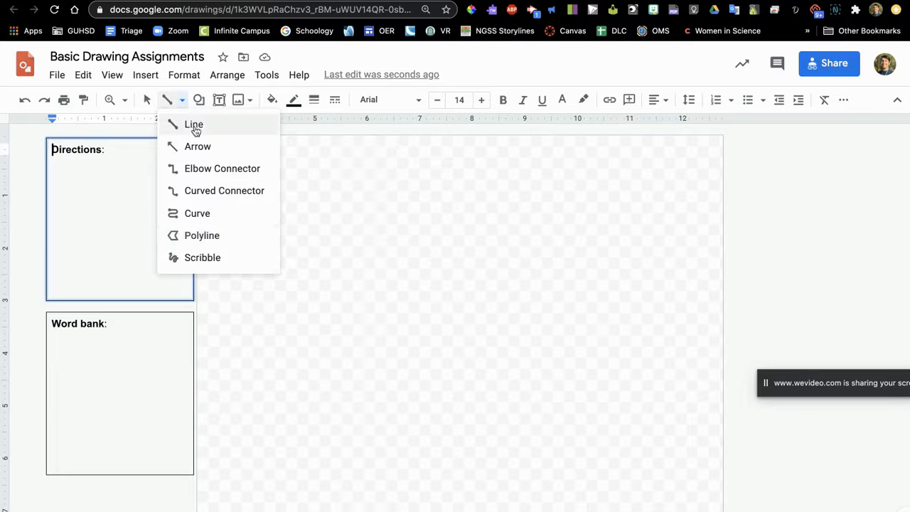
{"action": "key", "text": "Escape"}
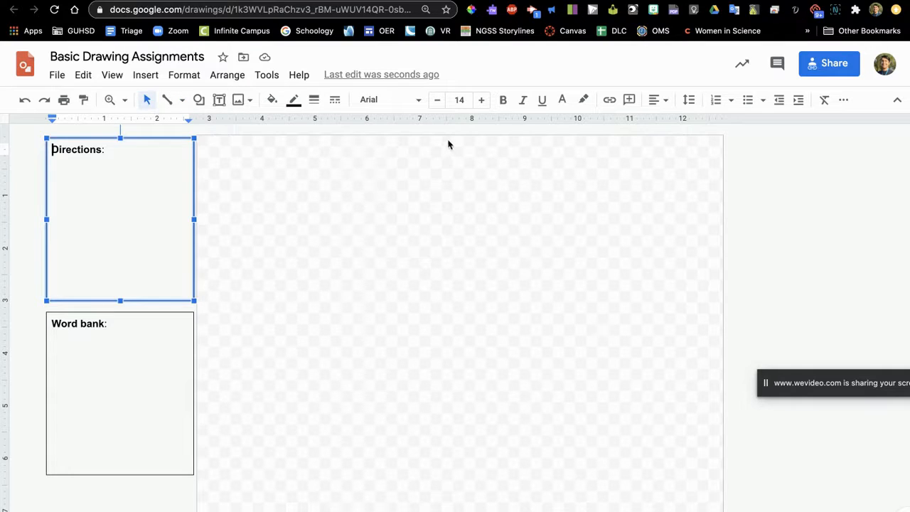
Step: Draw a vertical line from the canvas's top edge downward near its middle and set the line weight to 4px
{"action": "left_click", "coordinate": [164, 101]}
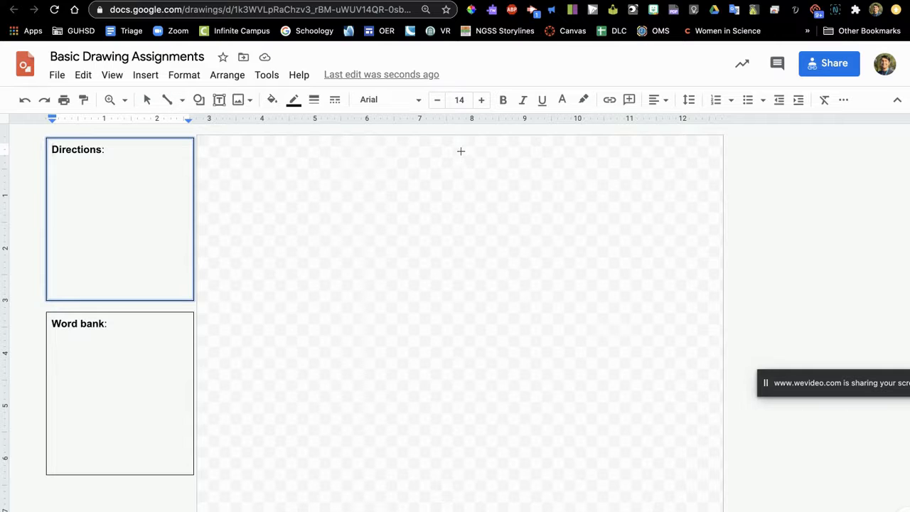
{"action": "left_click_drag", "start_coordinate": [447, 133], "coordinate": [449, 510]}
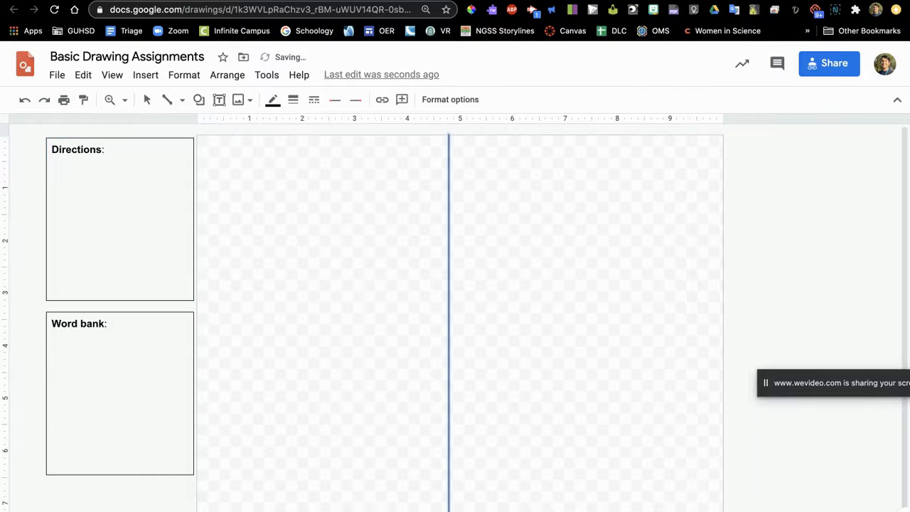
{"action": "left_click", "coordinate": [292, 102]}
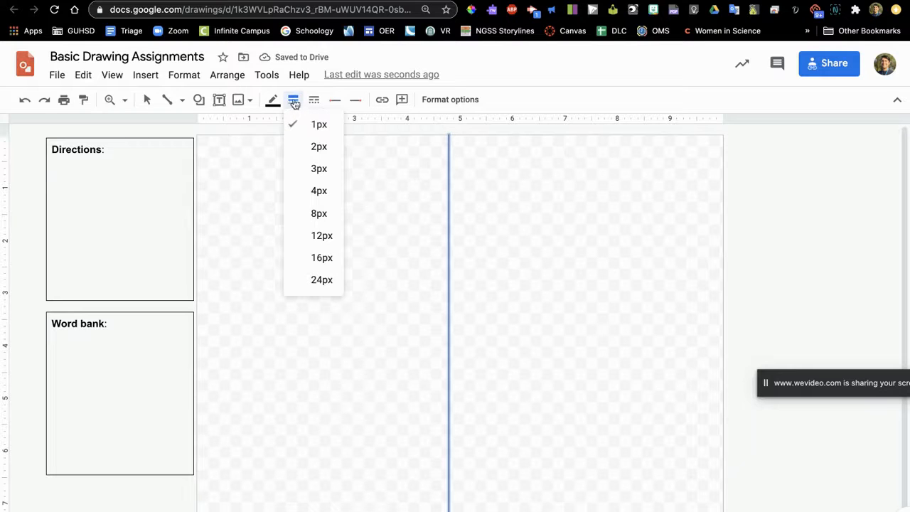
{"action": "left_click", "coordinate": [318, 191]}
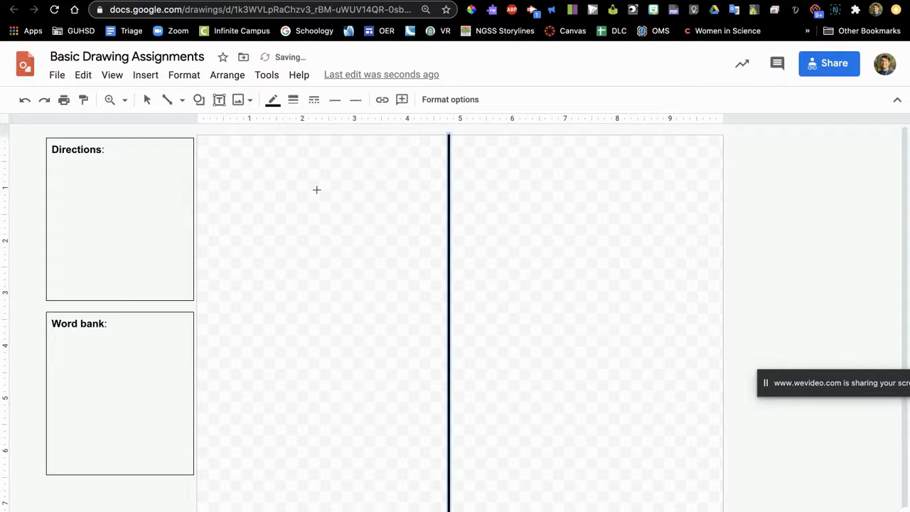
Step: Draw a horizontal line across the full width of the canvas, crossing the vertical line near mid-height
{"action": "left_click", "coordinate": [201, 321]}
{"action": "mouse_move", "coordinate": [197, 321]}
{"action": "left_mouse_down"}
{"action": "mouse_move", "coordinate": [303, 341]}
{"action": "mouse_move", "coordinate": [400, 329]}
{"action": "mouse_move", "coordinate": [547, 349]}
{"action": "mouse_move", "coordinate": [684, 350]}
{"action": "mouse_move", "coordinate": [722, 334]}
{"action": "left_mouse_up"}
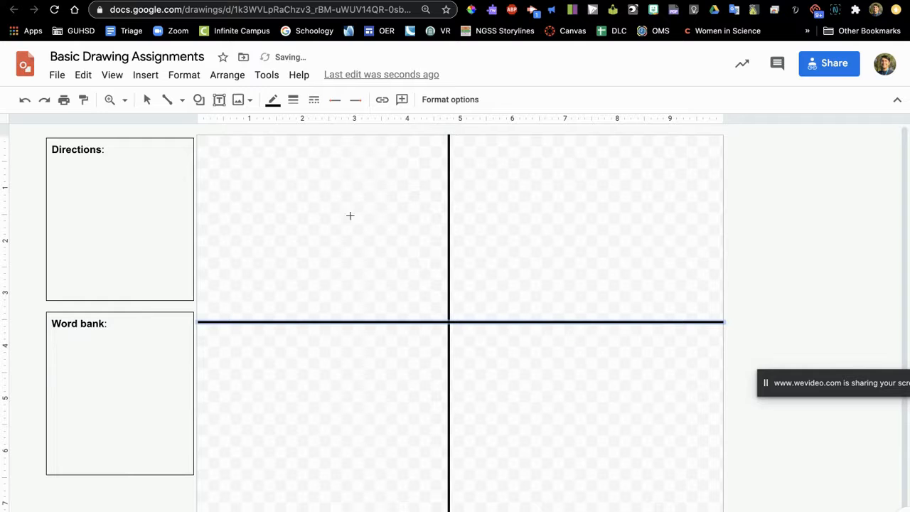
{"action": "left_click", "coordinate": [147, 100]}
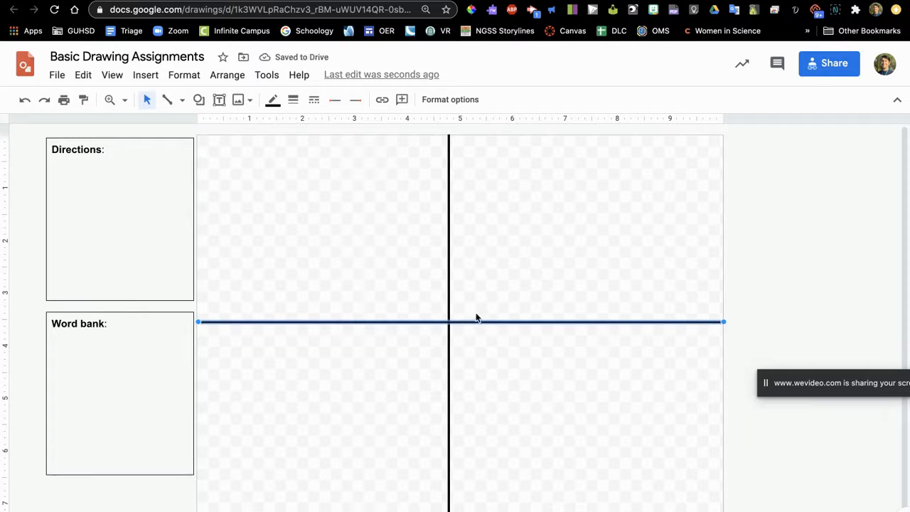
Step: Shift the vertical line to the 5-inch horizontal centre and lower the horizontal line to the page's mid-height, forming four equal quadrants
{"action": "left_click_drag", "start_coordinate": [476, 318], "coordinate": [476, 325]}
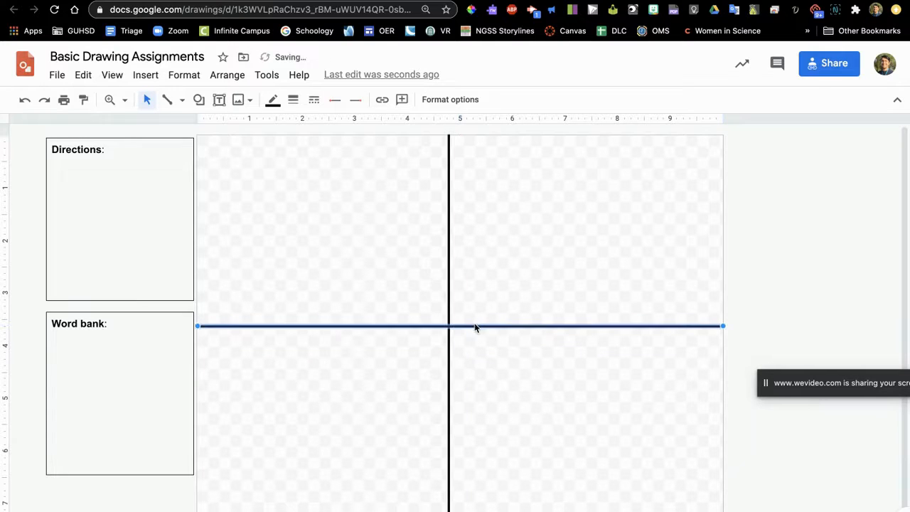
{"action": "left_click", "coordinate": [699, 312]}
{"action": "left_click_drag", "start_coordinate": [449, 234], "coordinate": [458, 234]}
{"action": "left_click", "coordinate": [788, 277]}
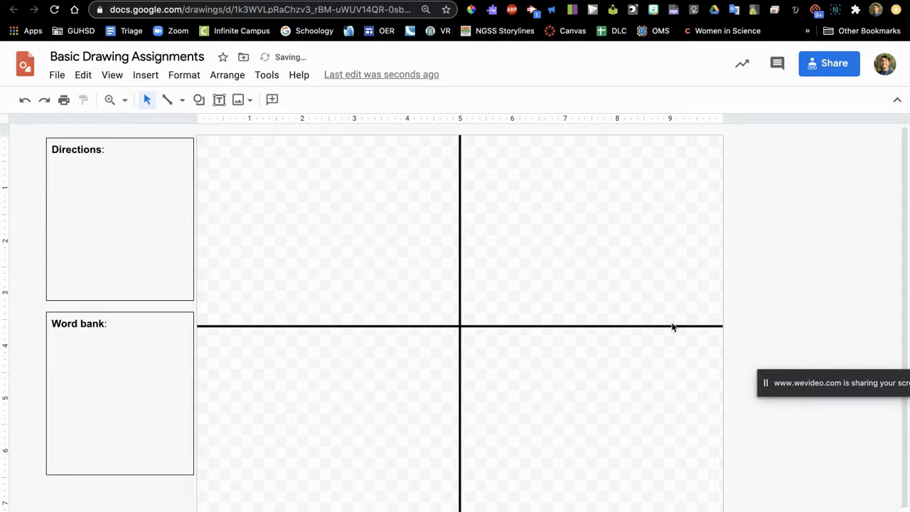
{"action": "left_click_drag", "start_coordinate": [666, 326], "coordinate": [666, 332]}
{"action": "left_click", "coordinate": [821, 310]}
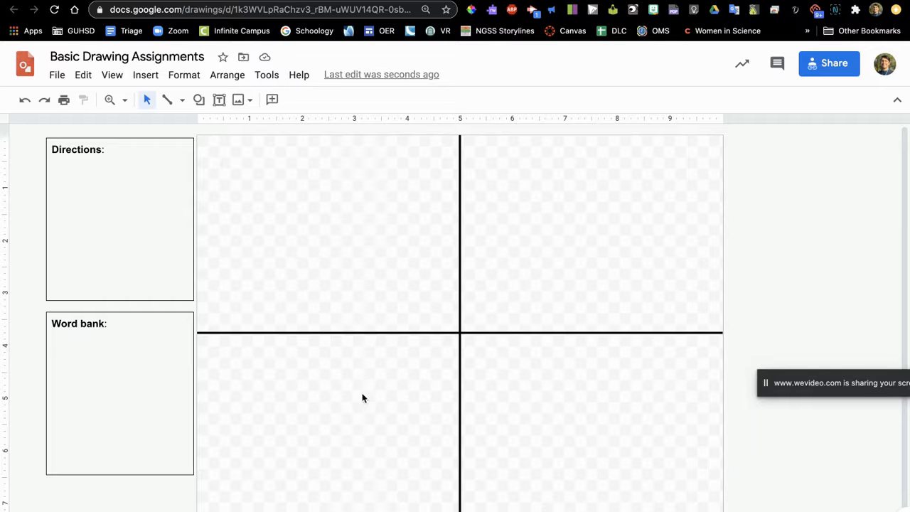
Step: Add a text box in the upper-left corner of the upper-left quadrant with the heading "Communication"
{"action": "left_click", "coordinate": [221, 101]}
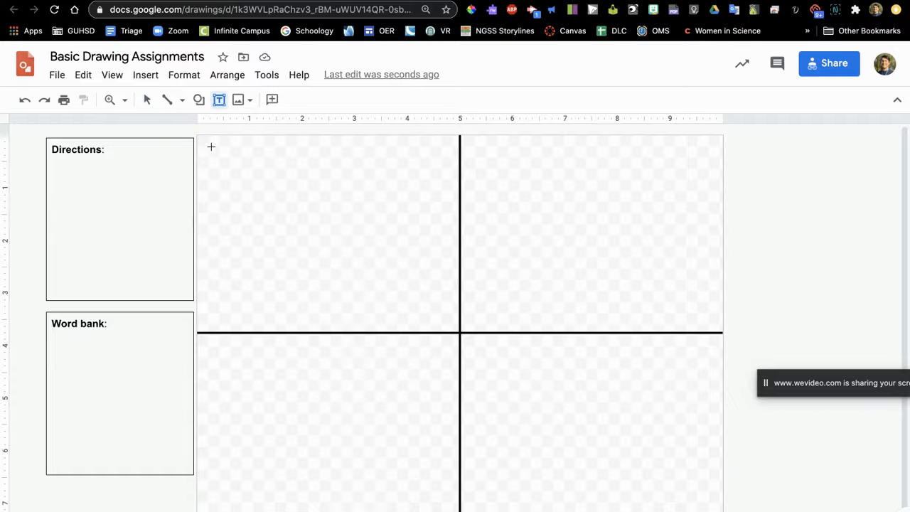
{"action": "left_click_drag", "start_coordinate": [209, 144], "coordinate": [289, 162]}
{"action": "left_click_drag", "start_coordinate": [357, 169], "coordinate": [358, 172]}
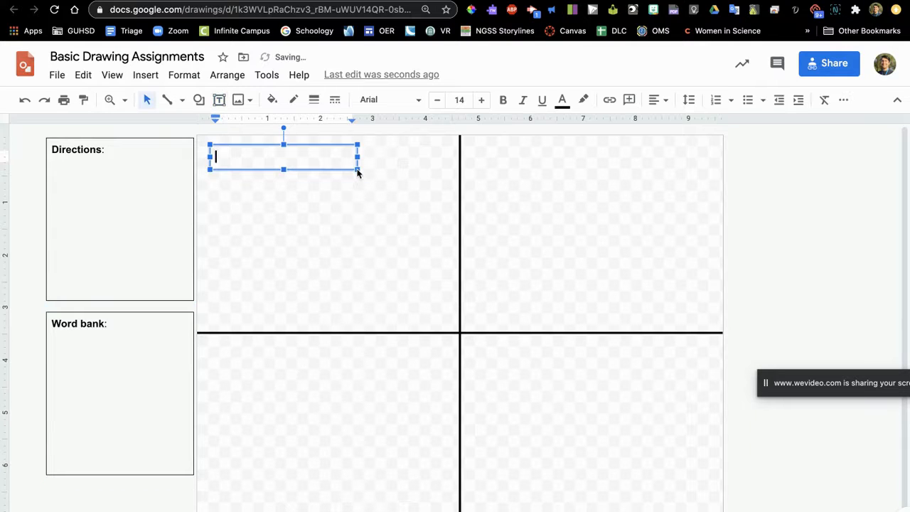
{"action": "type", "text": "Communicatio"}
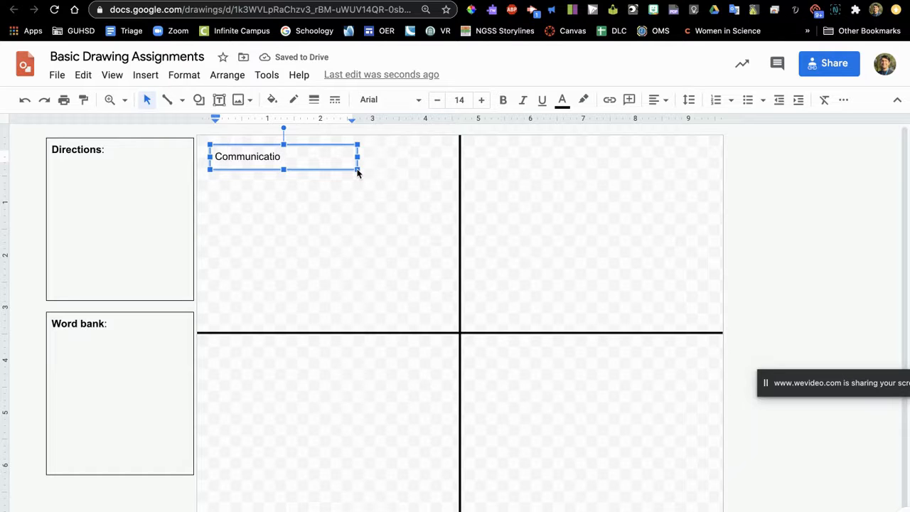
{"action": "type", "text": "n"}
Step: Duplicate the Communication heading, place the copy level with it in the upper-right quadrant, and change its text to "Collaboration"
{"action": "key", "text": "super+d"}
{"action": "left_click_drag", "start_coordinate": [353, 165], "coordinate": [585, 152]}
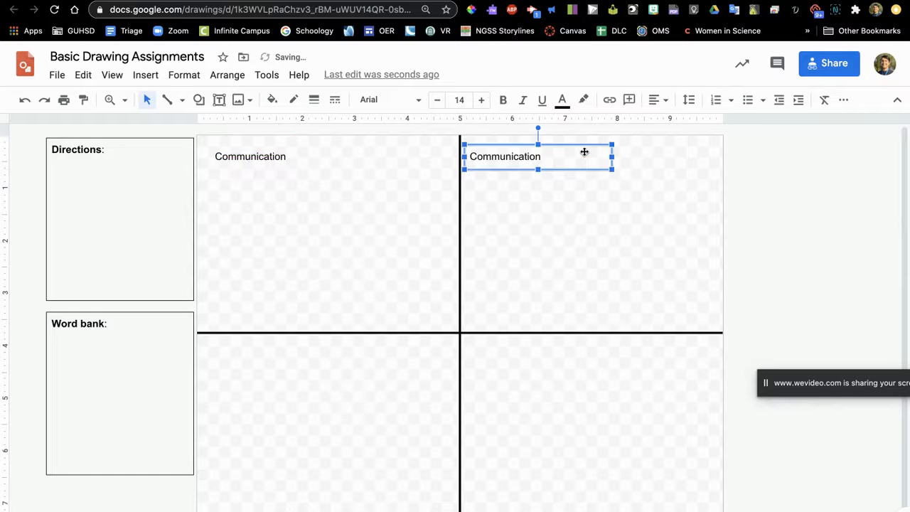
{"action": "left_click", "coordinate": [512, 152]}
{"action": "double_click", "coordinate": [510, 155]}
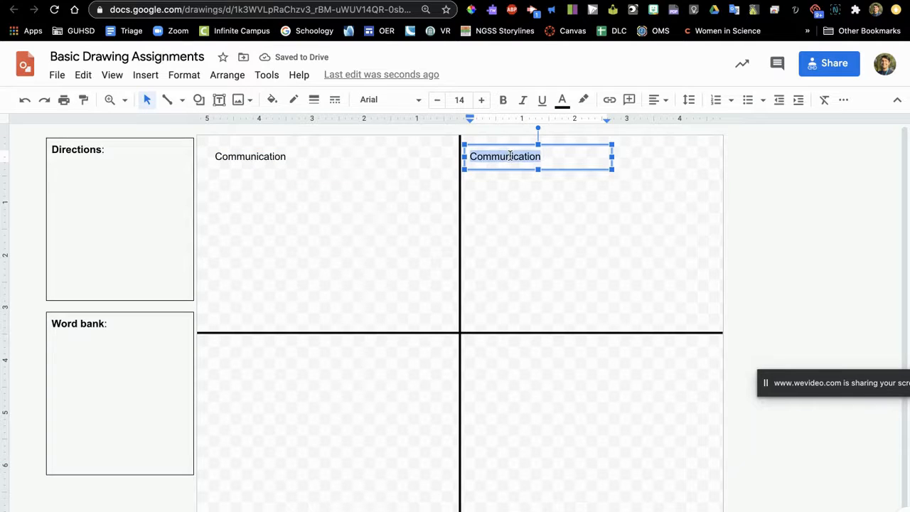
{"action": "type", "text": "Collaboration"}
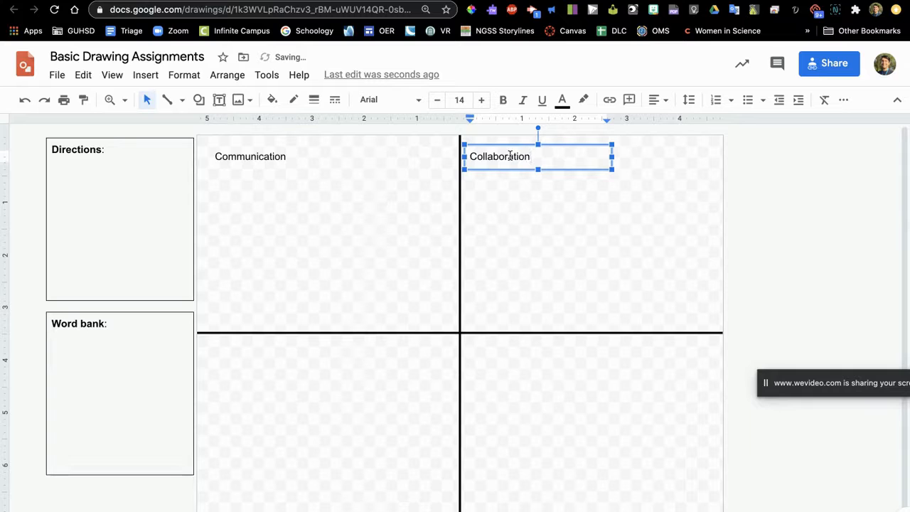
Step: Duplicate the Collaboration heading, place the copy in the upper-left corner of the lower-left quadrant, and change its text to "Critical Thinking"
{"action": "left_click", "coordinate": [463, 154]}
{"action": "key", "text": "ctrl+d"}
{"action": "left_click_drag", "start_coordinate": [554, 168], "coordinate": [290, 351]}
{"action": "left_click", "coordinate": [260, 345]}
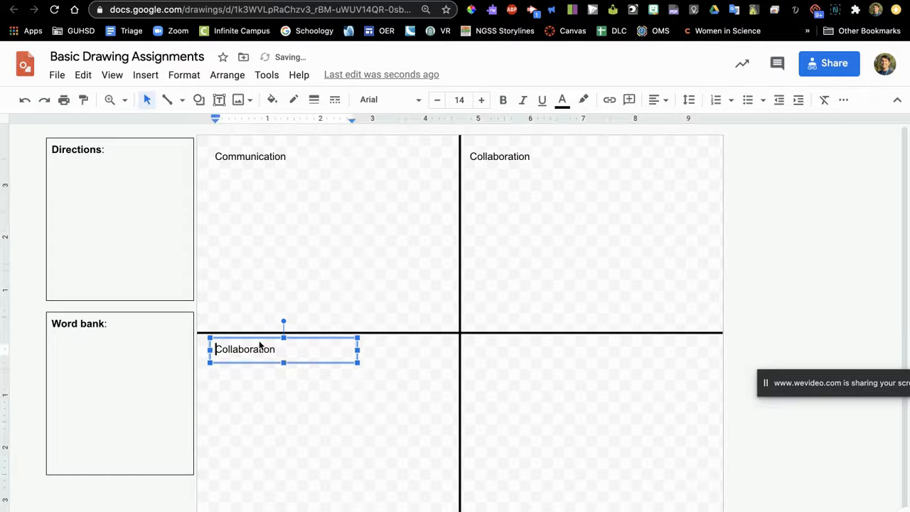
{"action": "double_click", "coordinate": [255, 347]}
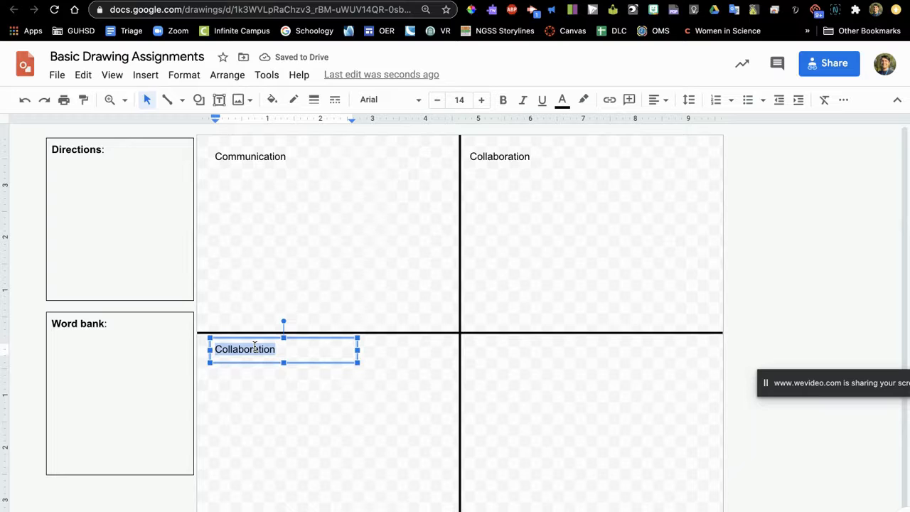
{"action": "type", "text": "Critica"}
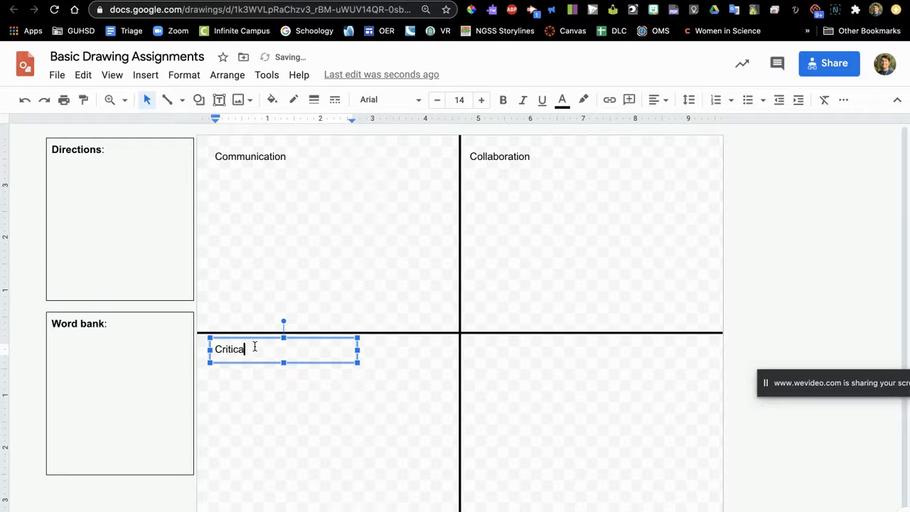
{"action": "type", "text": "l Thinking"}
Step: Duplicate the Critical Thinking heading, place the copy level with it in the lower-right quadrant, and change its text to "Creativity"
{"action": "key", "text": "ctrl+d"}
{"action": "left_click_drag", "start_coordinate": [317, 365], "coordinate": [566, 360]}
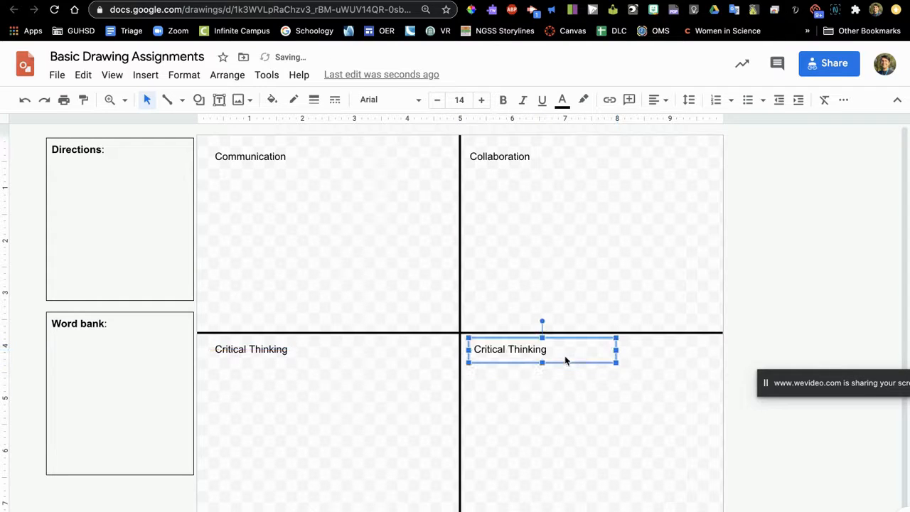
{"action": "triple_click", "coordinate": [521, 349]}
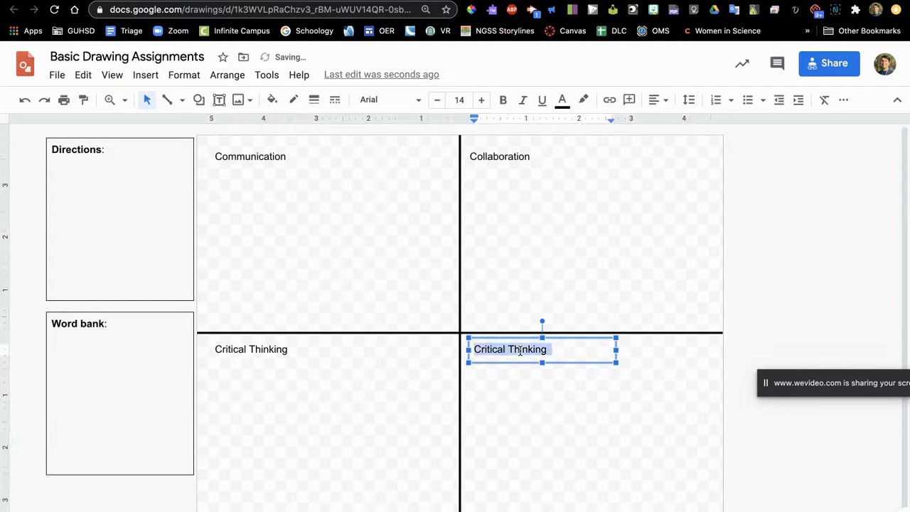
{"action": "type", "text": "Creativity"}
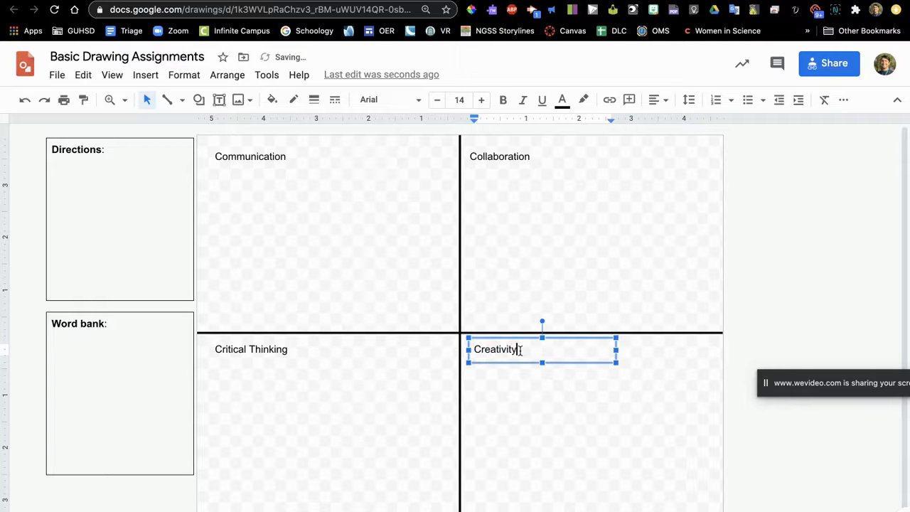
{"action": "left_click", "coordinate": [598, 418]}
Step: Make all four quadrant headings bold and scale their boxes up slightly together from the lower-right corner
{"action": "left_click", "coordinate": [256, 155]}
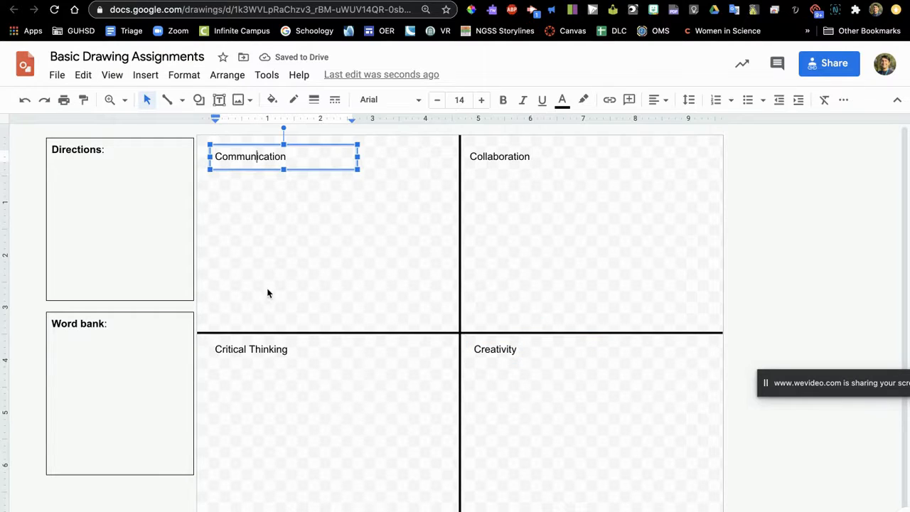
{"action": "left_click", "coordinate": [269, 346], "text": "shift"}
{"action": "left_click", "coordinate": [492, 349], "text": "shift"}
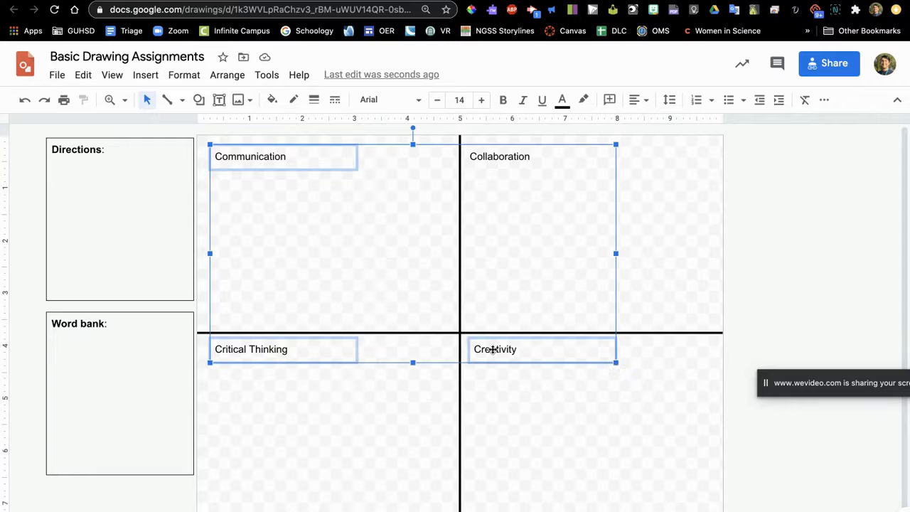
{"action": "left_click", "coordinate": [514, 160], "text": "shift"}
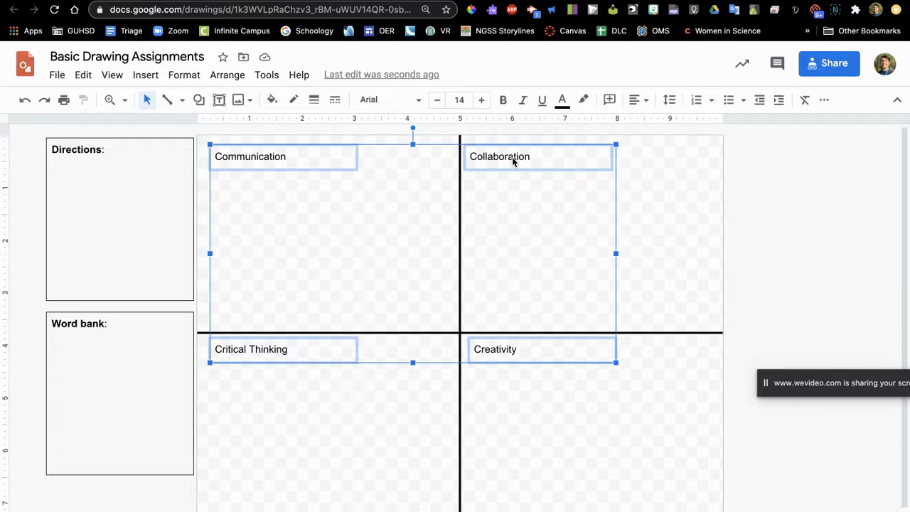
{"action": "key", "text": "super+b"}
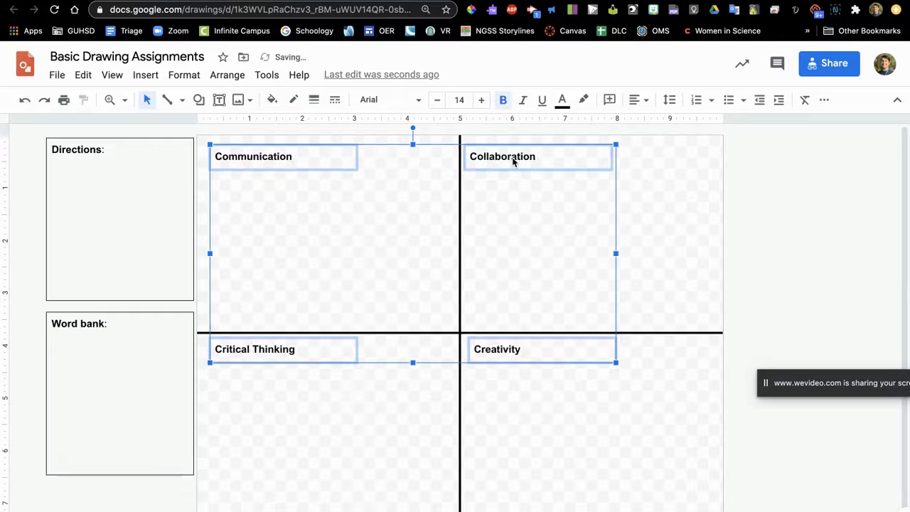
{"action": "left_click_drag", "start_coordinate": [616, 363], "coordinate": [649, 387]}
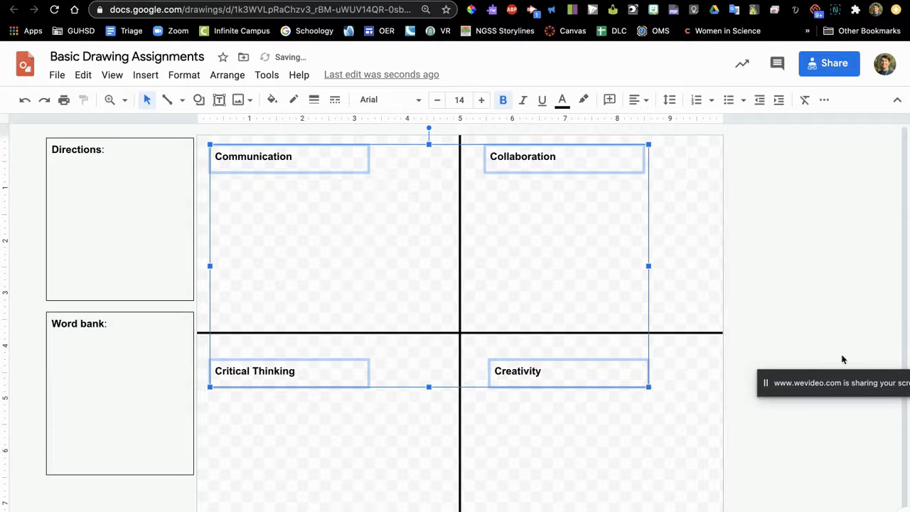
{"action": "left_click", "coordinate": [827, 315]}
Step: Move the two lower headings up closer to the horizontal line and the two upper headings up near the canvas's top edge
{"action": "left_click", "coordinate": [275, 371]}
{"action": "left_click", "coordinate": [490, 370], "text": "shift"}
{"action": "left_click_drag", "start_coordinate": [492, 370], "coordinate": [493, 357]}
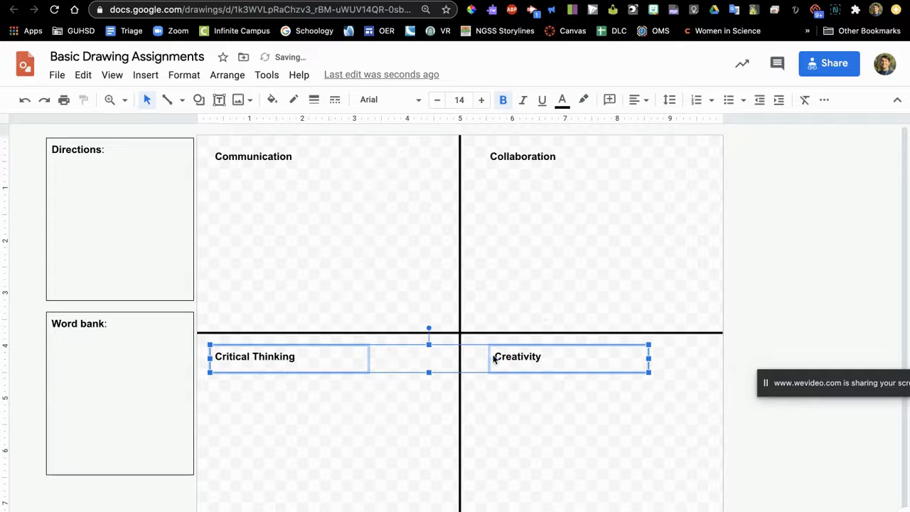
{"action": "left_click", "coordinate": [260, 154]}
{"action": "left_click", "coordinate": [515, 156], "text": "shift"}
{"action": "left_click_drag", "start_coordinate": [522, 152], "coordinate": [522, 145]}
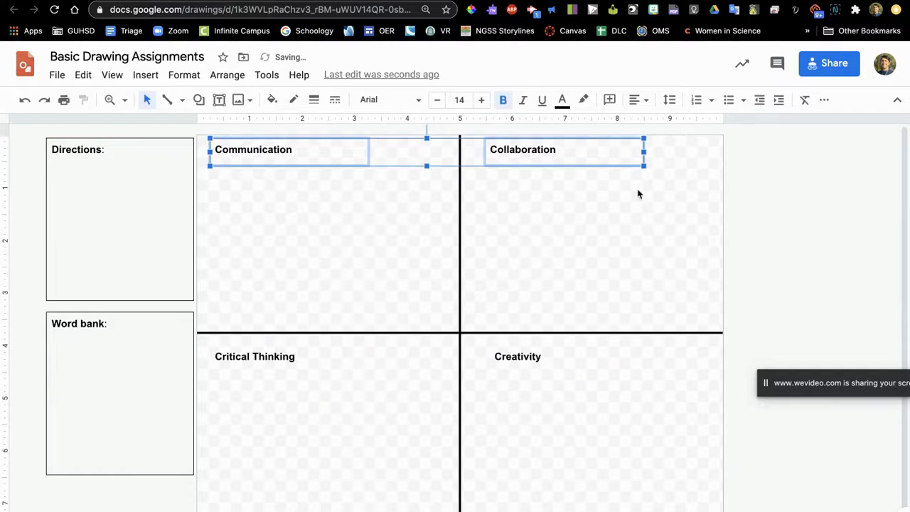
{"action": "left_click", "coordinate": [746, 227]}
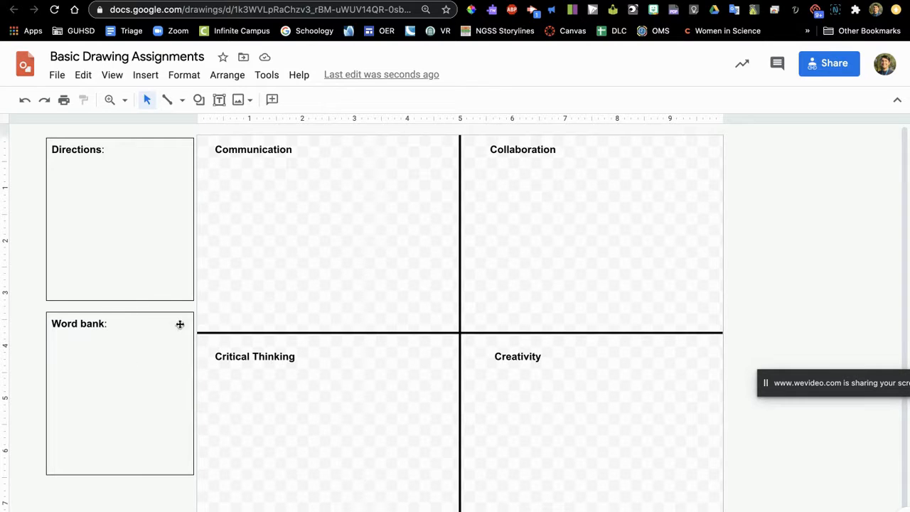
Step: Add a line break after the Word bank label and extend the Word bank box downward
{"action": "left_click", "coordinate": [140, 344]}
{"action": "double_click", "coordinate": [130, 320]}
{"action": "key", "text": "Return"}
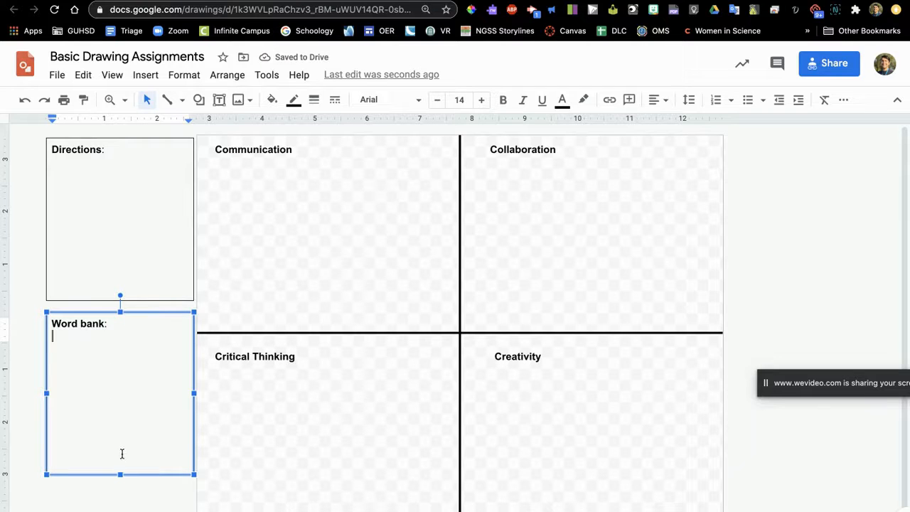
{"action": "left_click_drag", "start_coordinate": [120, 473], "coordinate": [120, 511]}
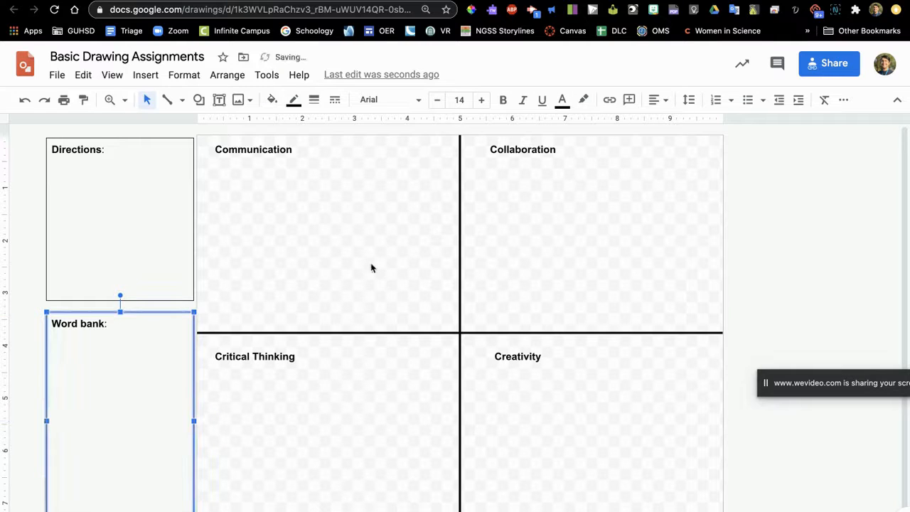
Step: Draw a small rectangle reading "Infographic summary" in the Word bank box and place it directly beneath the label near the box's left edge
{"action": "left_click", "coordinate": [199, 100]}
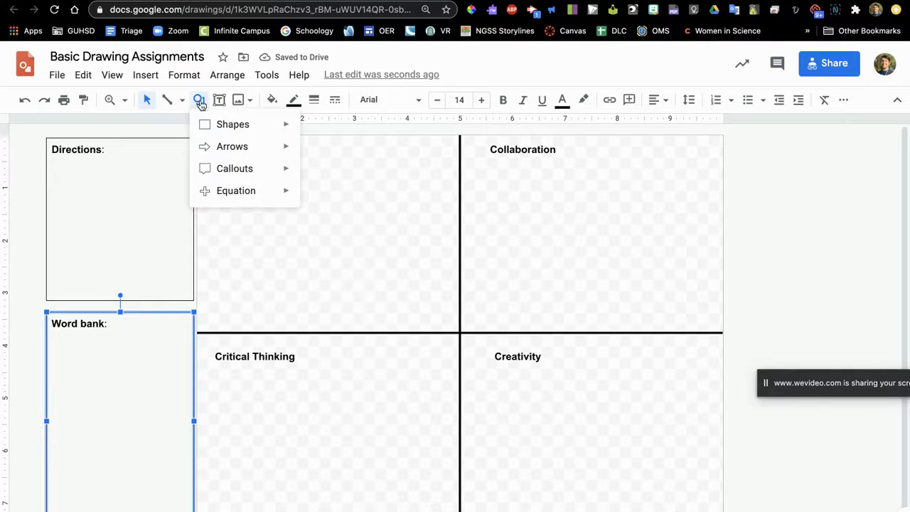
{"action": "mouse_move", "coordinate": [211, 124]}
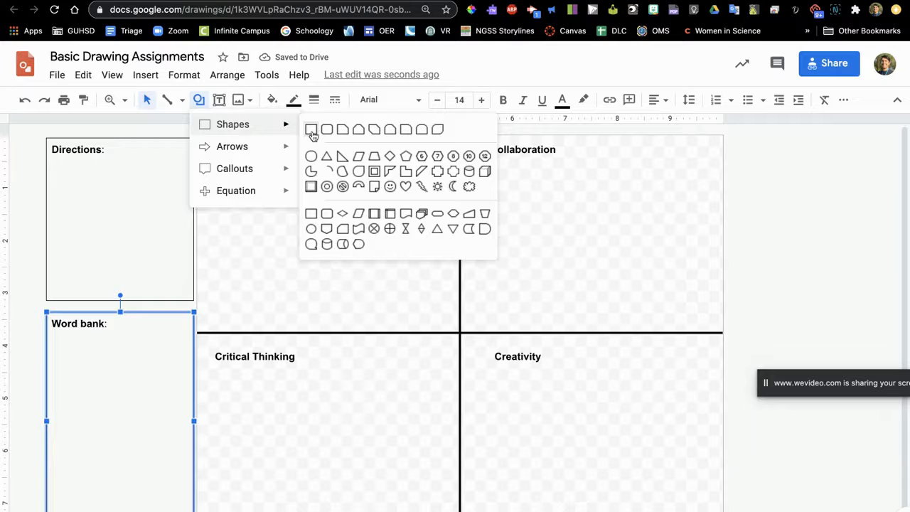
{"action": "left_click", "coordinate": [310, 131]}
{"action": "left_click_drag", "start_coordinate": [63, 341], "coordinate": [141, 362]}
{"action": "double_click", "coordinate": [100, 354]}
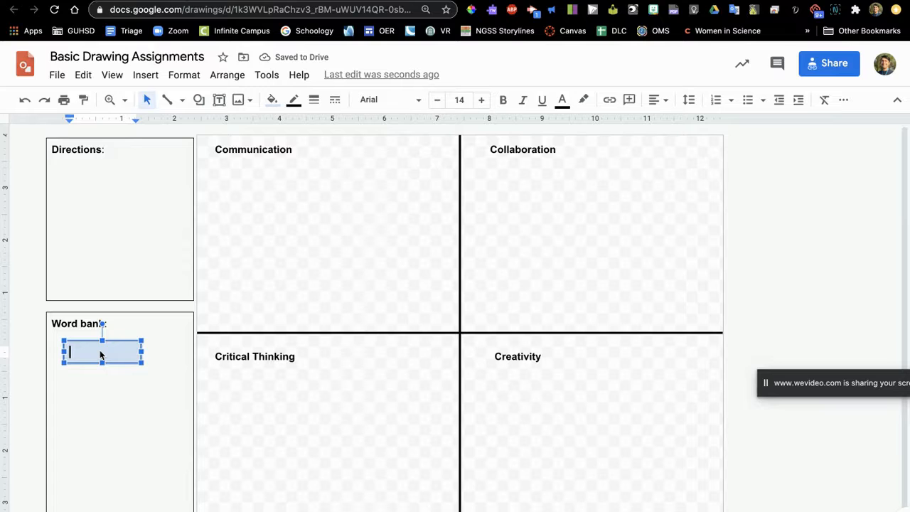
{"action": "type", "text": "inforgraphic summary"}
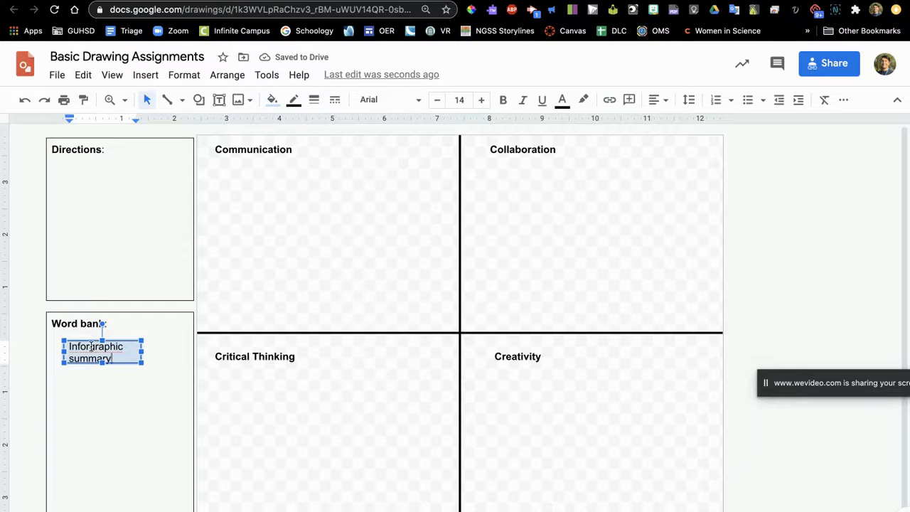
{"action": "right_click", "coordinate": [91, 346]}
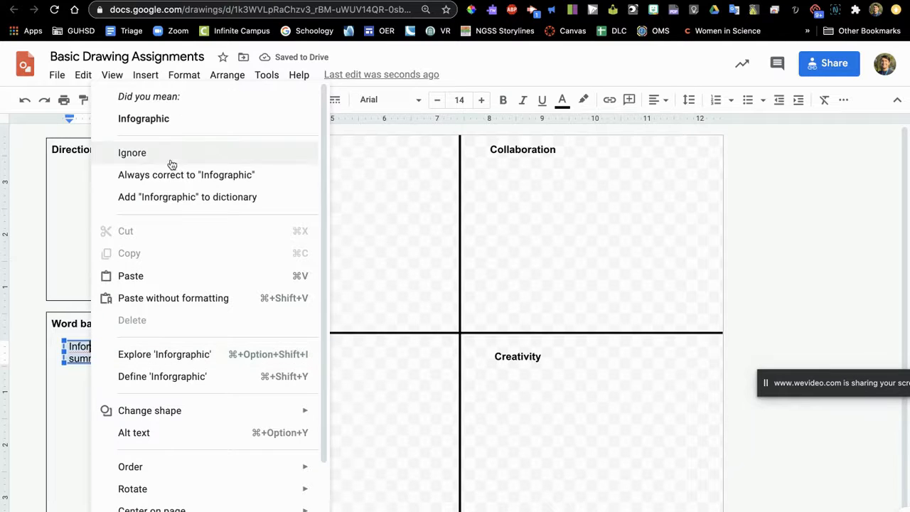
{"action": "left_click", "coordinate": [155, 118]}
{"action": "left_click", "coordinate": [201, 396]}
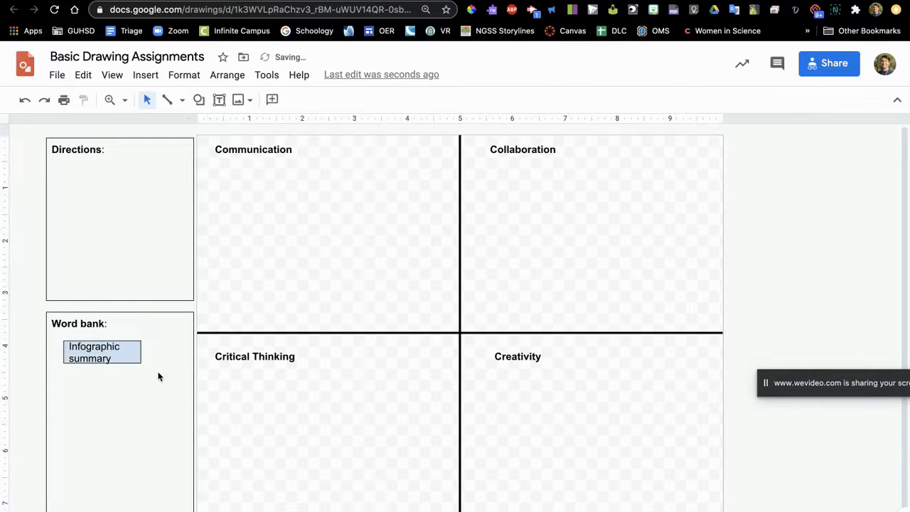
{"action": "left_click_drag", "start_coordinate": [137, 349], "coordinate": [127, 340]}
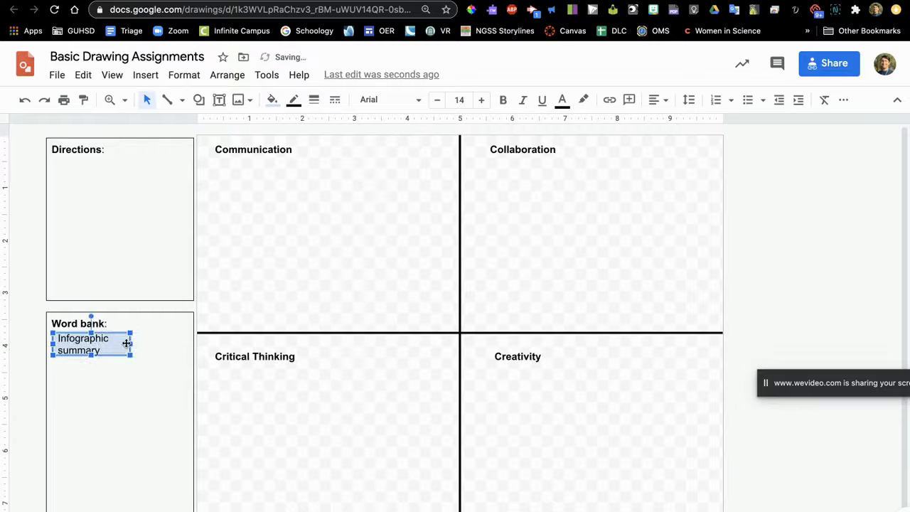
{"action": "left_click", "coordinate": [130, 368]}
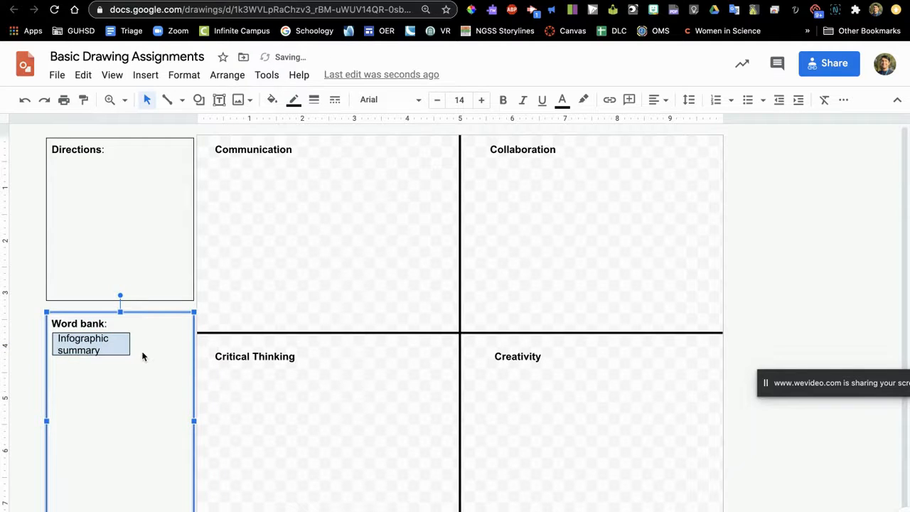
Step: Duplicate the Infographic summary tile, align the copy directly below it, and replace its text with "Research current issue"
{"action": "left_click_drag", "start_coordinate": [142, 356], "coordinate": [110, 374]}
{"action": "left_click", "coordinate": [113, 342]}
{"action": "double_click", "coordinate": [93, 373]}
{"action": "double_click", "coordinate": [94, 373]}
{"action": "triple_click", "coordinate": [93, 374]}
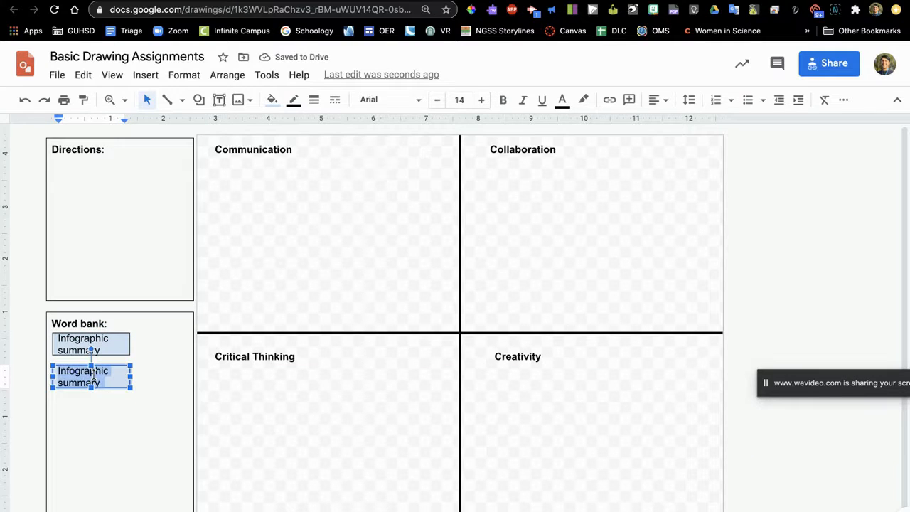
{"action": "key", "text": "BackSpace"}
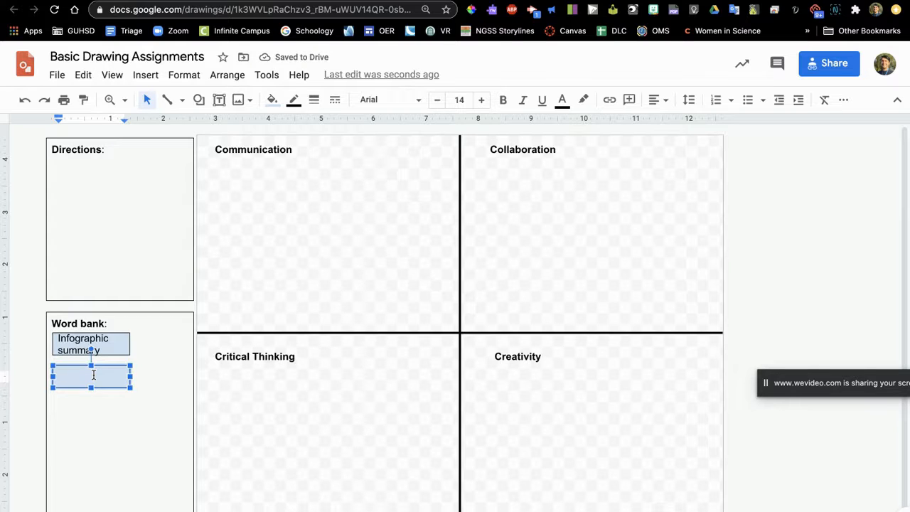
{"action": "type", "text": "Research "}
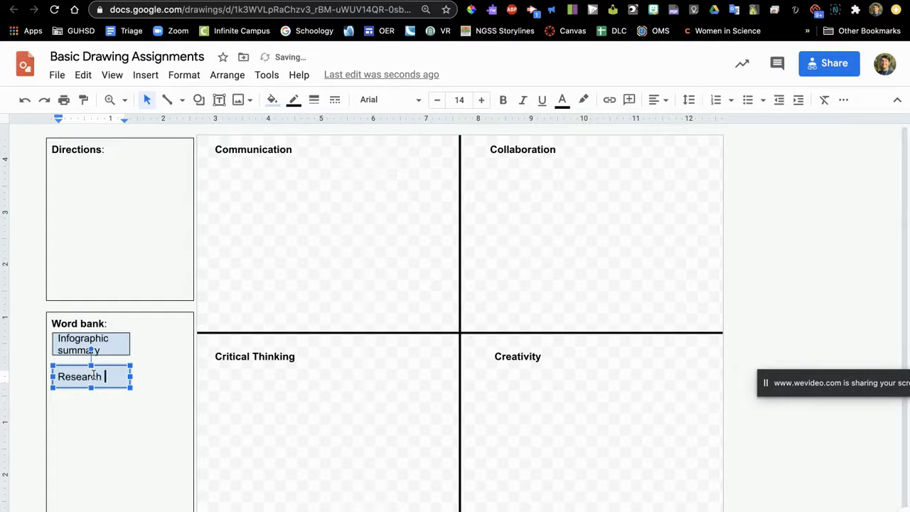
{"action": "type", "text": "current issue"}
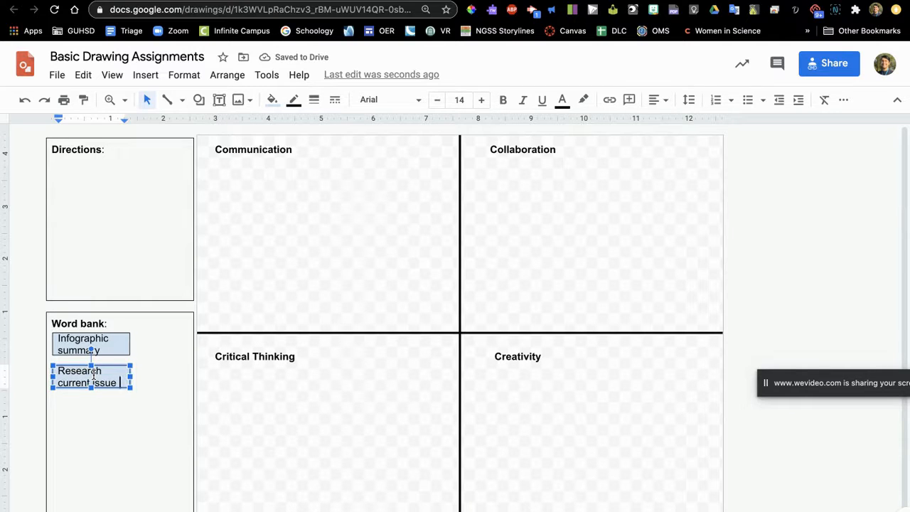
{"action": "left_click", "coordinate": [142, 439]}
Step: Duplicate the Research current issue tile, align the copy directly below it, and replace its text with "Partner discussion"
{"action": "left_click", "coordinate": [120, 381]}
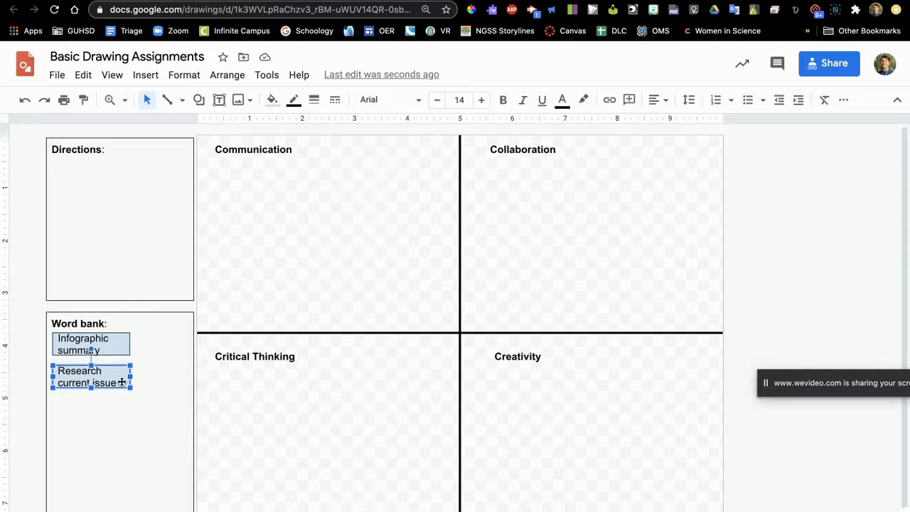
{"action": "key", "text": "ctrl+d"}
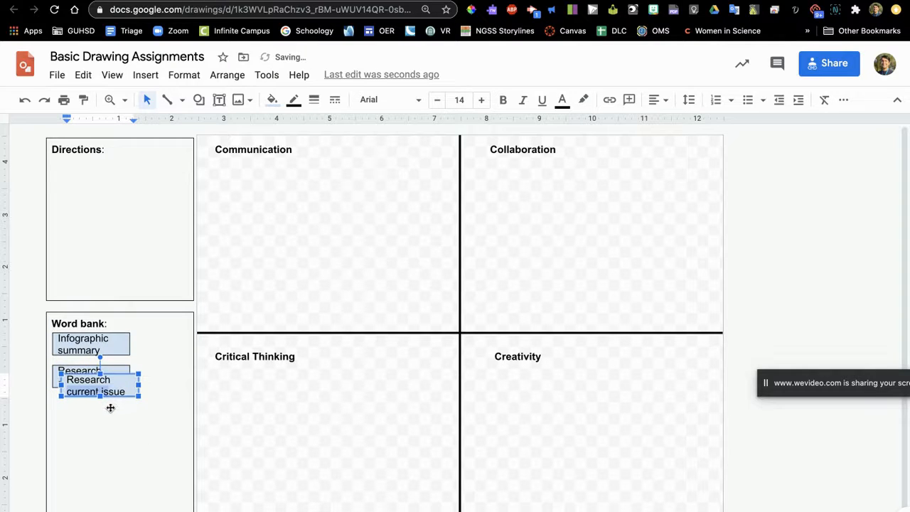
{"action": "left_click_drag", "start_coordinate": [130, 375], "coordinate": [121, 404]}
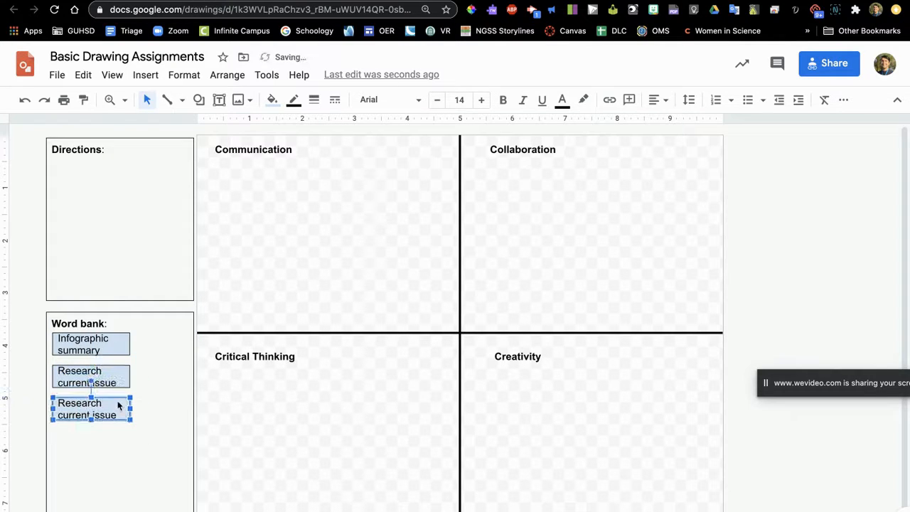
{"action": "left_click", "coordinate": [102, 410]}
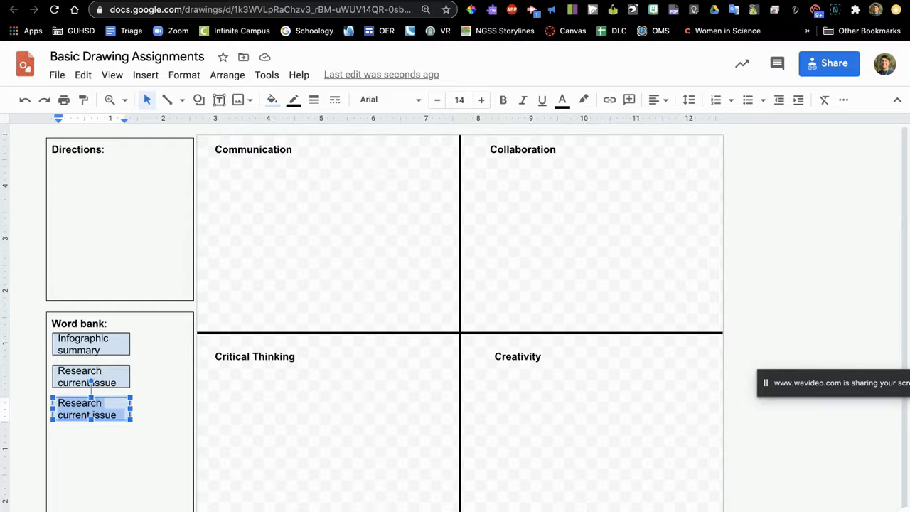
{"action": "type", "text": "partner discussion"}
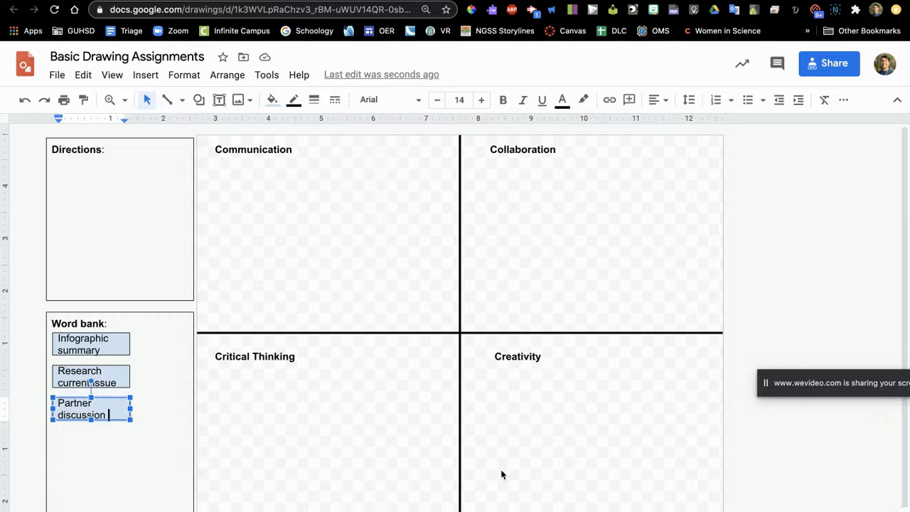
Step: Begin the Directions text with "Using what you knwo about the 4Cs, click and drag the items in the word bank to the correct"
{"action": "left_click", "coordinate": [162, 179]}
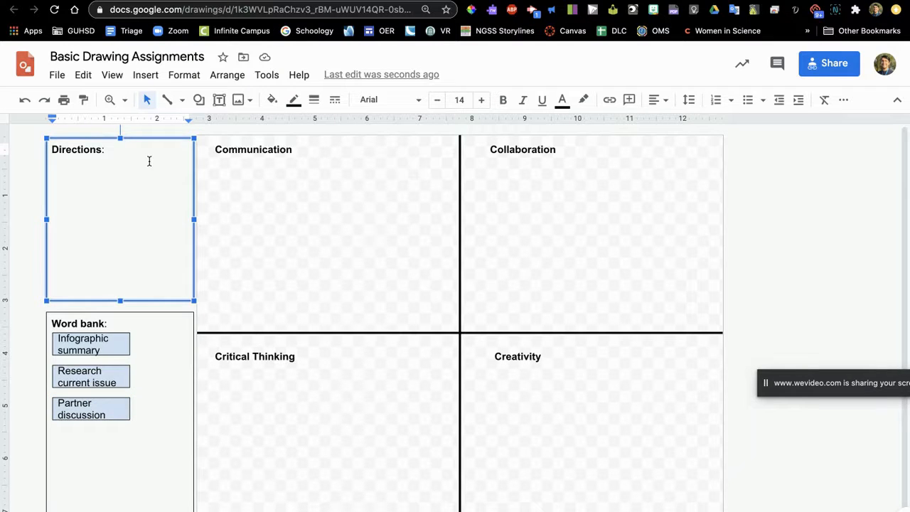
{"action": "type", "text": "Click"}
{"action": "key", "text": "BackSpace"}
{"action": "key", "text": "BackSpace"}
{"action": "key", "text": "BackSpace"}
{"action": "key", "text": "BackSpace"}
{"action": "key", "text": "BackSpace"}
{"action": "type", "text": "Using what you knwo about the 4Cs,"}
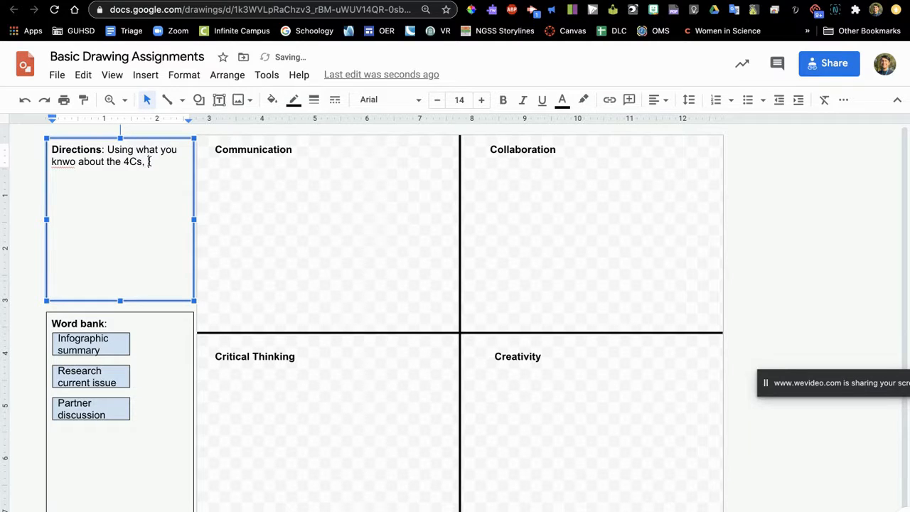
{"action": "type", "text": " click and drag the "}
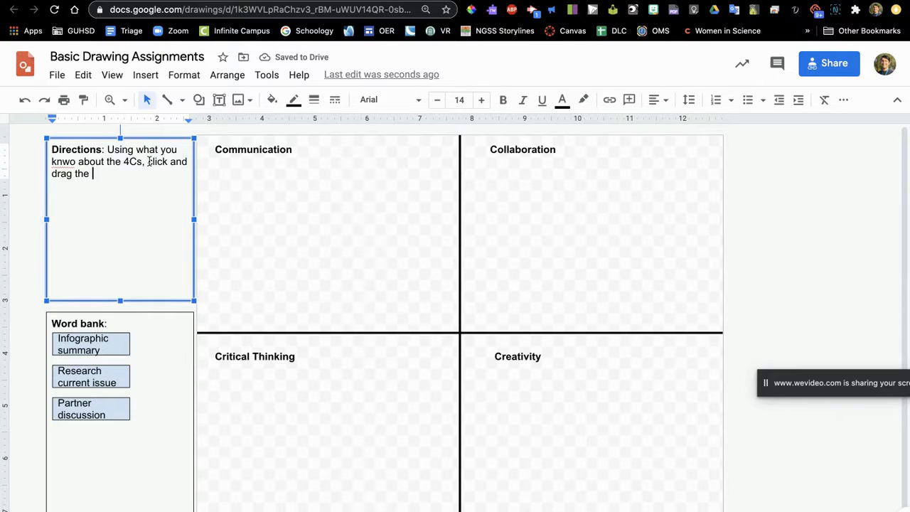
{"action": "type", "text": "items in the word"}
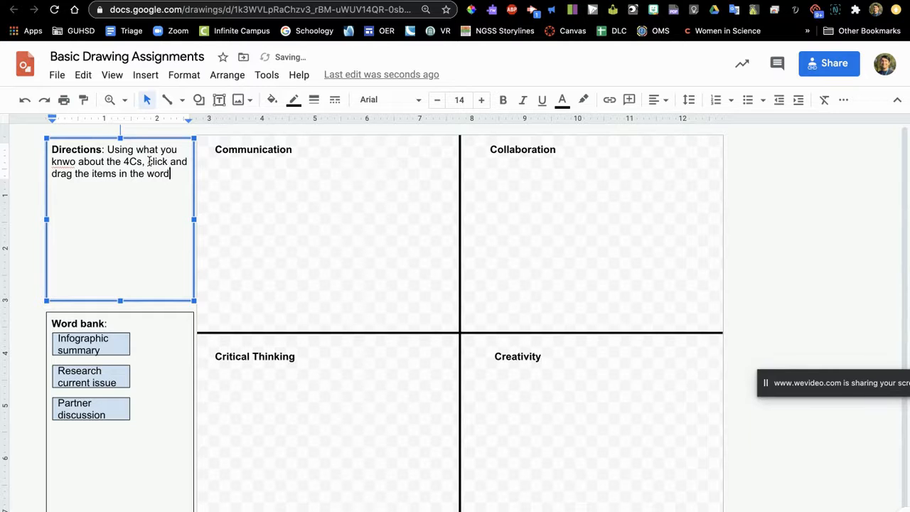
{"action": "type", "text": " bank to the correct "}
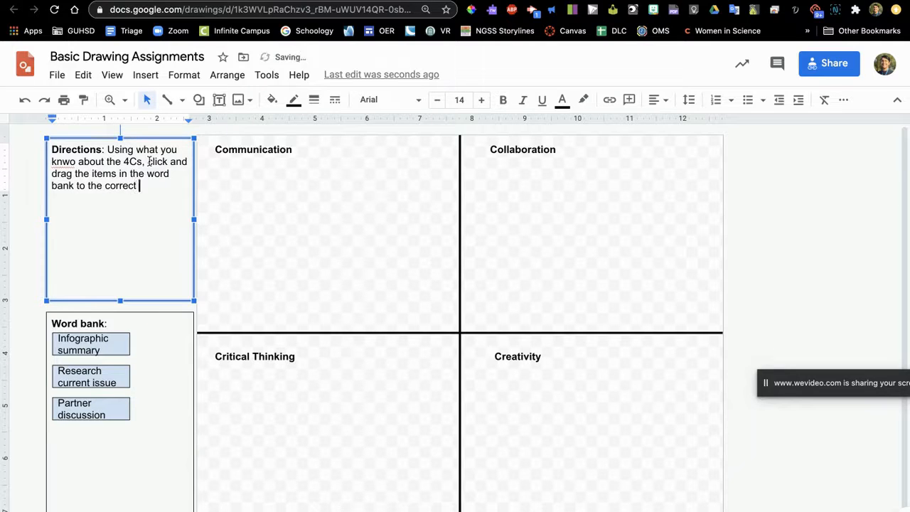
Step: Finish the Directions text with "quadrant. Be prepared to defend your selections!"
{"action": "type", "text": "quadrant. Be prepare"}
{"action": "type", "text": "d to defend your "}
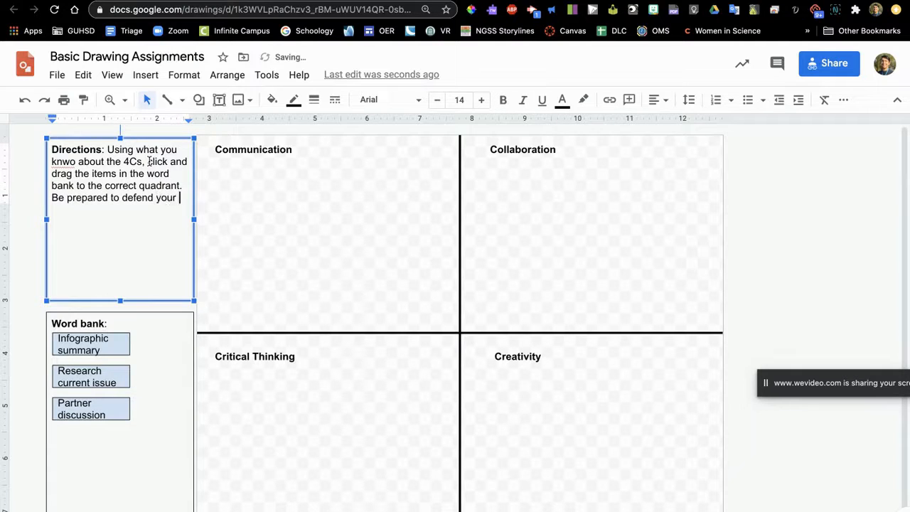
{"action": "type", "text": "selections"}
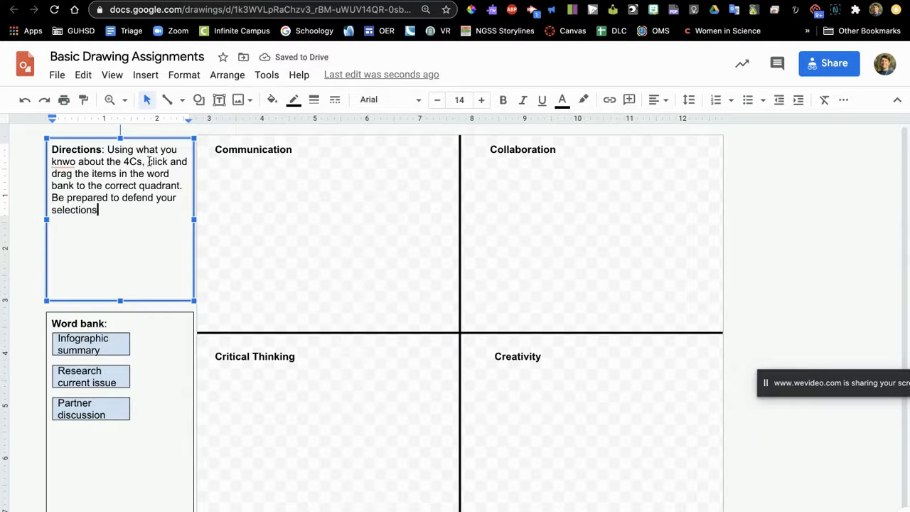
{"action": "type", "text": "!"}
Step: Shorten the Directions box to just below its text and move the Word bank box with its three tiles up directly beneath it
{"action": "left_click_drag", "start_coordinate": [120, 301], "coordinate": [120, 242]}
{"action": "left_click", "coordinate": [136, 282]}
{"action": "left_click_drag", "start_coordinate": [101, 292], "coordinate": [103, 507]}
{"action": "left_click_drag", "start_coordinate": [138, 320], "coordinate": [142, 262]}
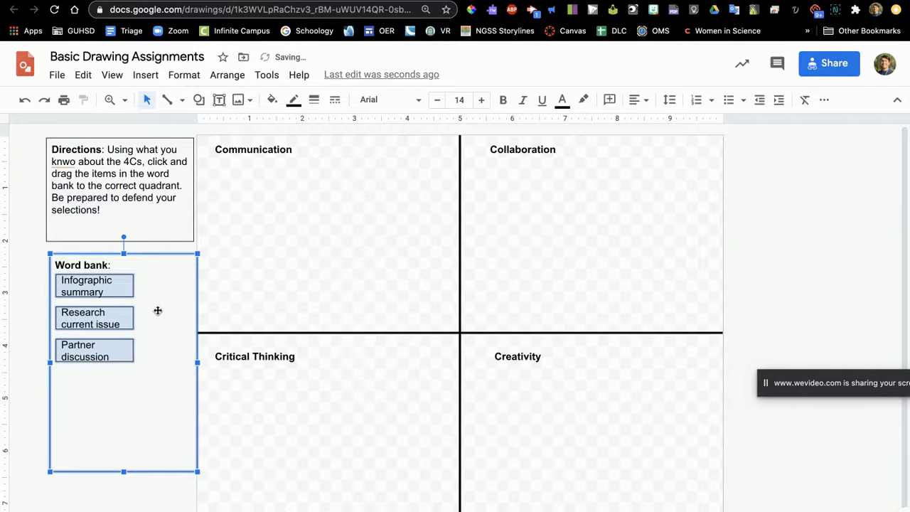
{"action": "left_click_drag", "start_coordinate": [157, 308], "coordinate": [154, 305]}
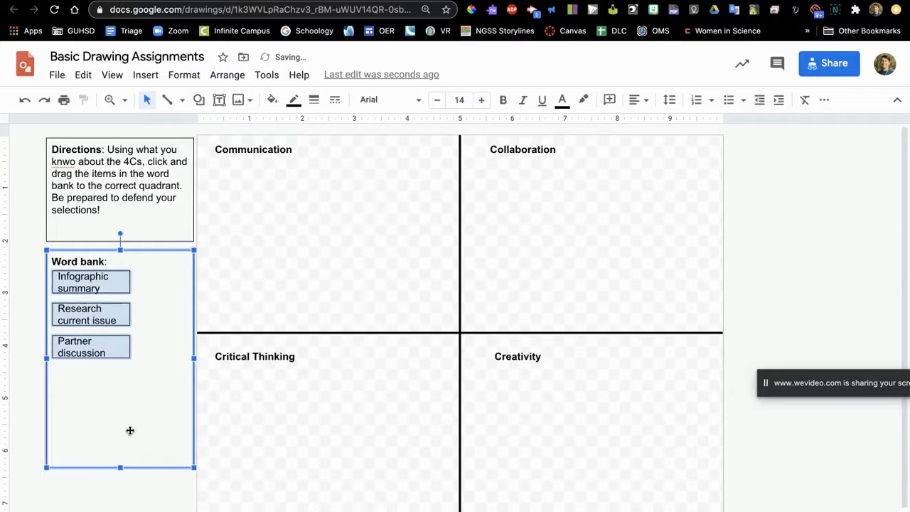
Step: Extend the lower edge of the Word bank box further down alongside the Critical Thinking quadrant and deselect it
{"action": "left_click", "coordinate": [121, 481]}
{"action": "left_click", "coordinate": [124, 454]}
{"action": "left_click_drag", "start_coordinate": [120, 468], "coordinate": [119, 511]}
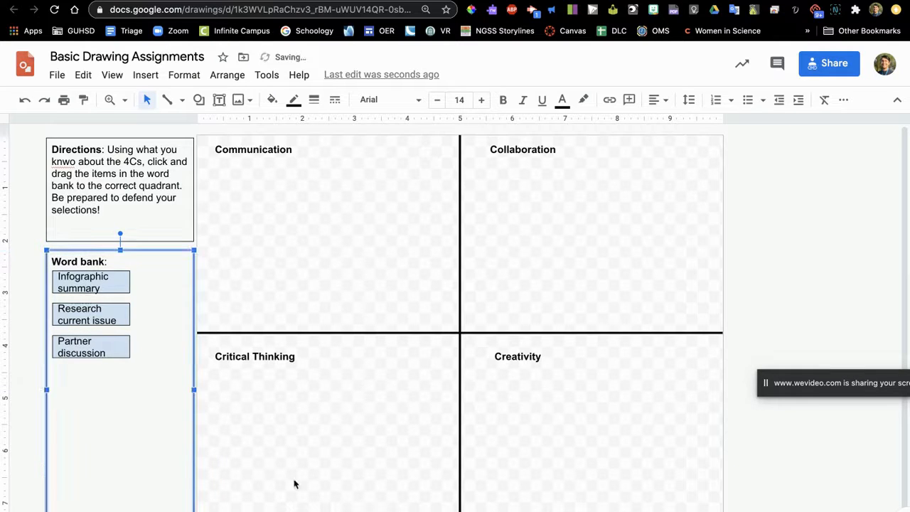
{"action": "left_click", "coordinate": [786, 316]}
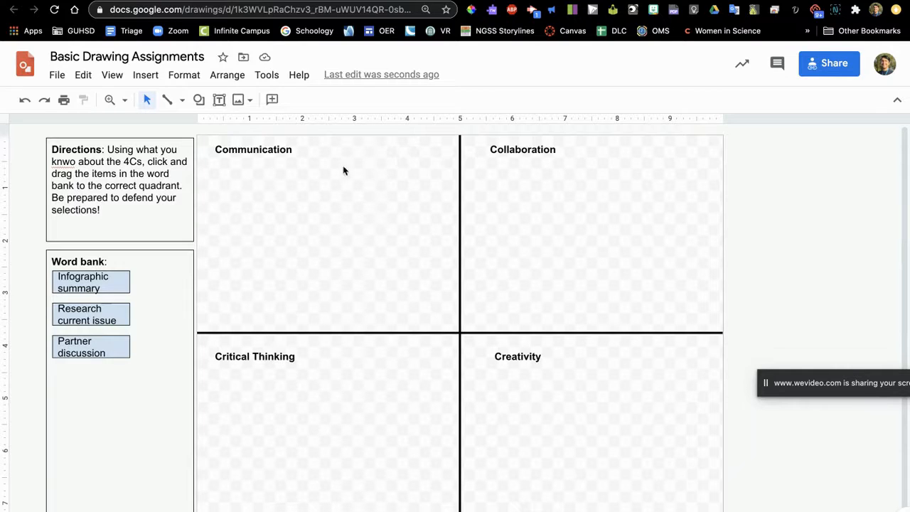
Step: Move the Research current issue tile under Critical Thinking and the Partner discussion tile onto the line between Communication and Collaboration
{"action": "left_click", "coordinate": [116, 312]}
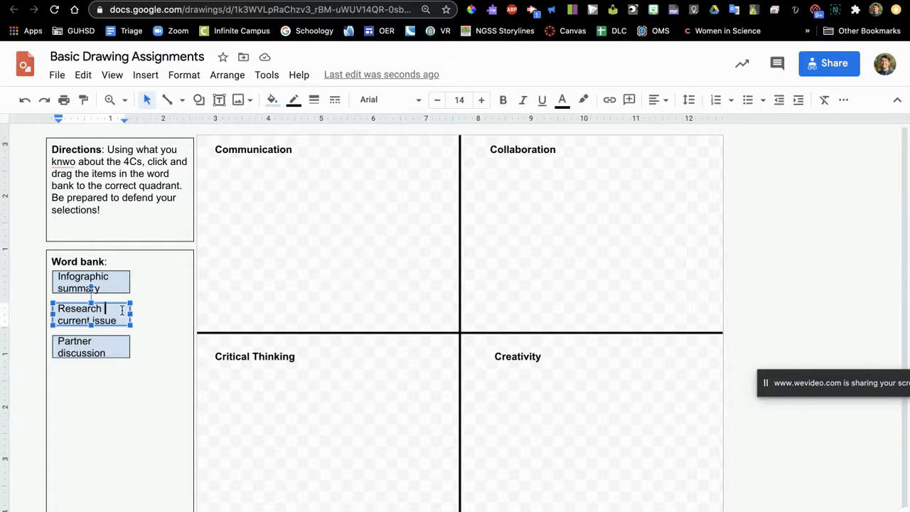
{"action": "left_click_drag", "start_coordinate": [118, 310], "coordinate": [269, 380]}
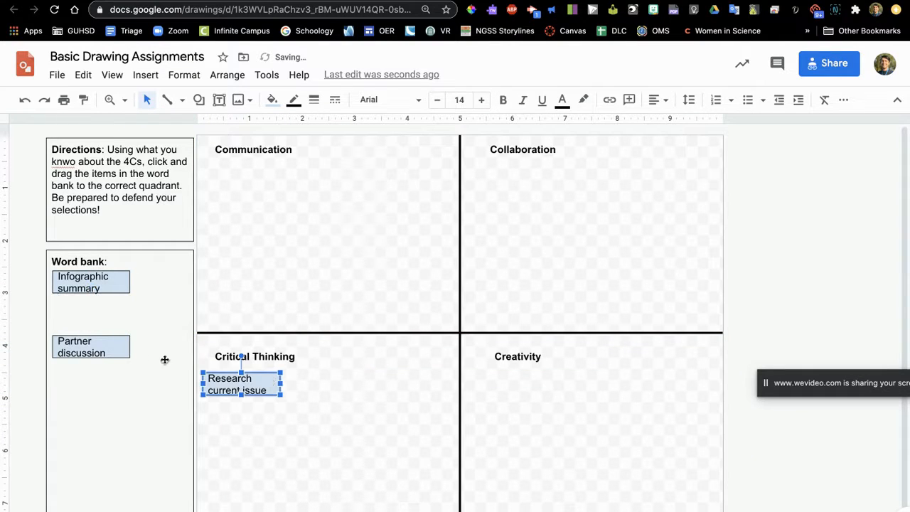
{"action": "left_click", "coordinate": [118, 344]}
{"action": "left_click_drag", "start_coordinate": [118, 345], "coordinate": [541, 176]}
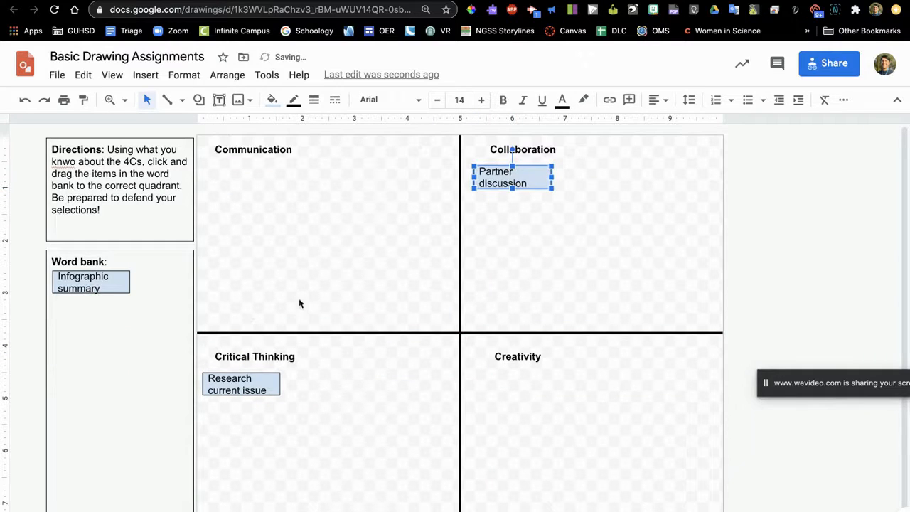
{"action": "left_click_drag", "start_coordinate": [529, 171], "coordinate": [499, 175]}
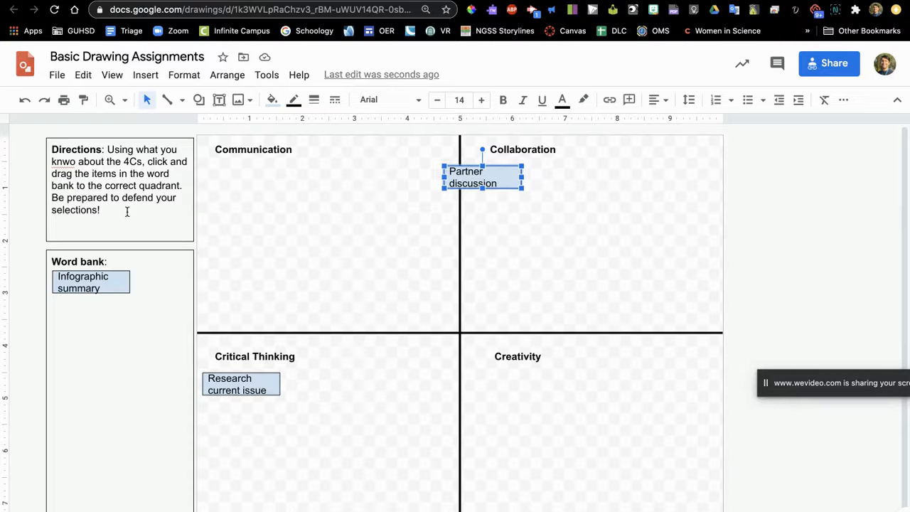
Step: Correct the misspelled word "knwo" in the Directions box to "know" using the spelling suggestion
{"action": "left_click", "coordinate": [69, 162]}
{"action": "right_click", "coordinate": [66, 162]}
{"action": "left_click", "coordinate": [100, 118]}
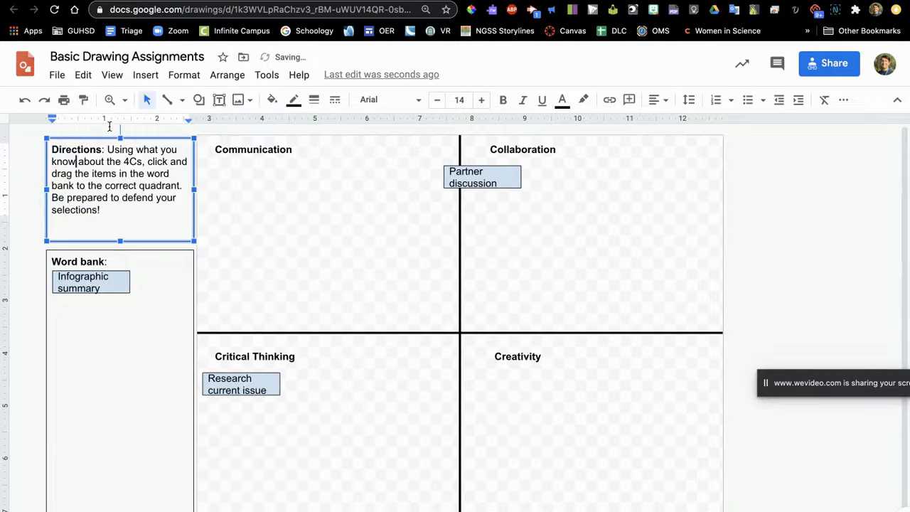
Step: Move the Infographic summary tile from the Word bank box to just beneath the Communication heading
{"action": "left_click", "coordinate": [122, 286]}
{"action": "left_click_drag", "start_coordinate": [122, 286], "coordinate": [277, 189]}
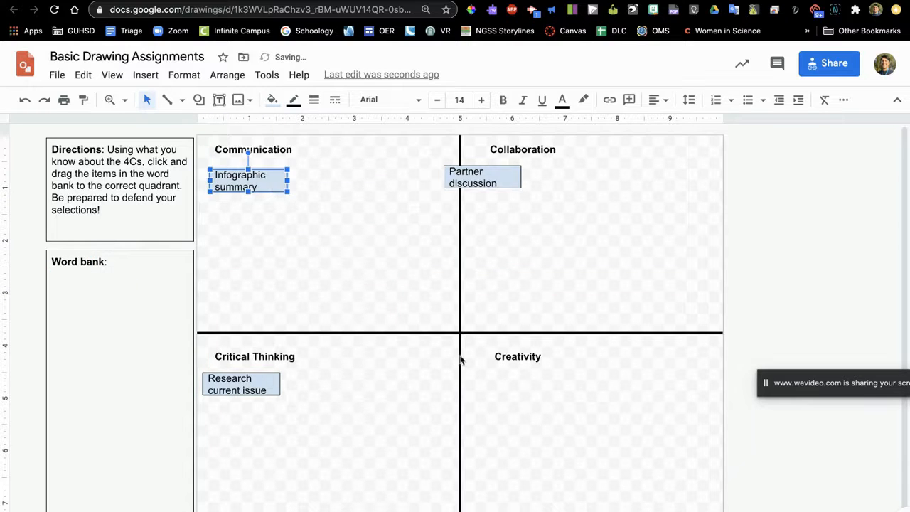